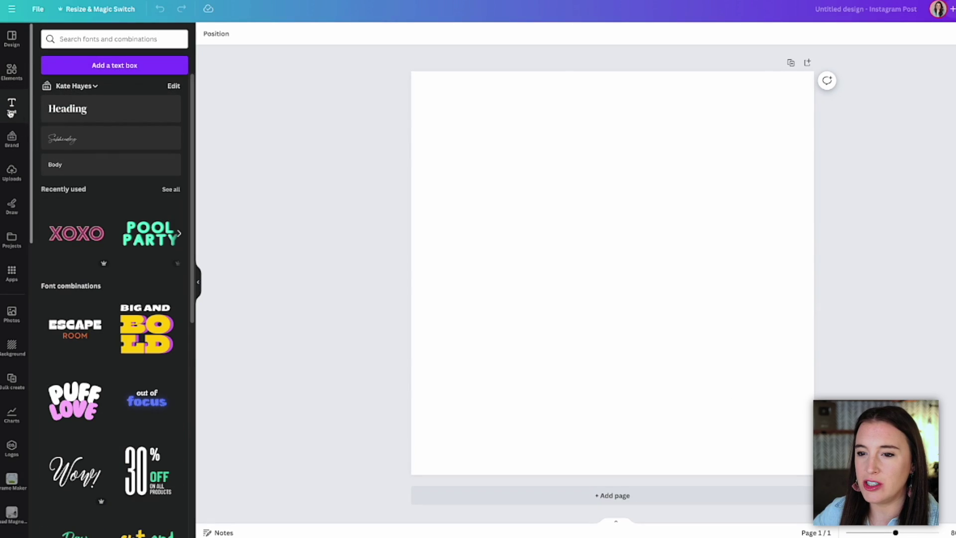
# Add a heading enlarged to about 54.9 and filter the font list to free fonts only.
pyautogui.click(91, 110)
pyautogui.moveTo(583, 264); pyautogui.dragTo(540, 249)
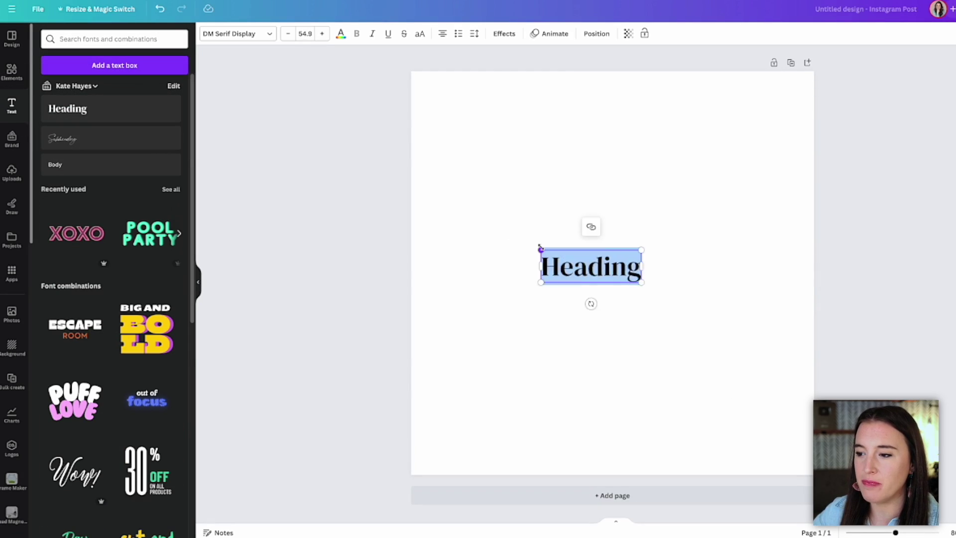
pyautogui.click(264, 40)
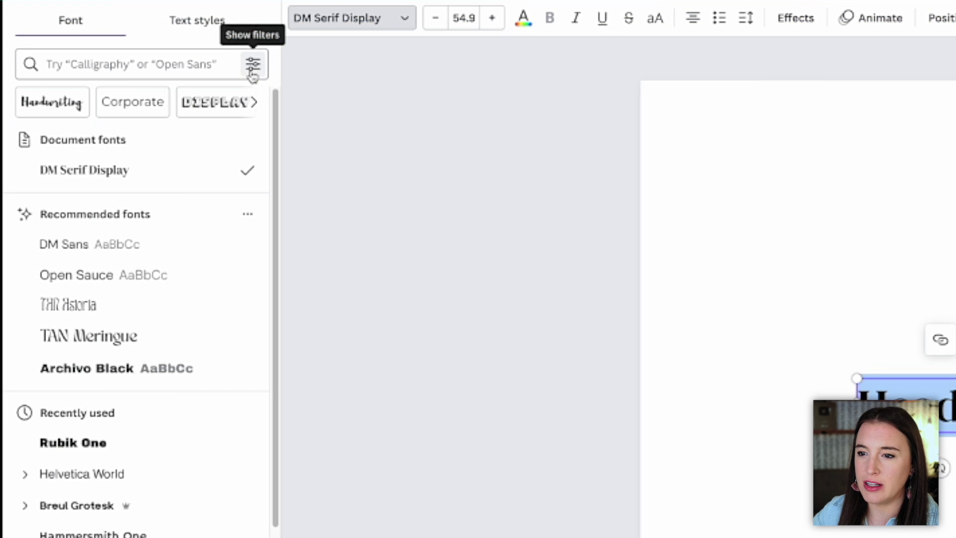
pyautogui.click(253, 70)
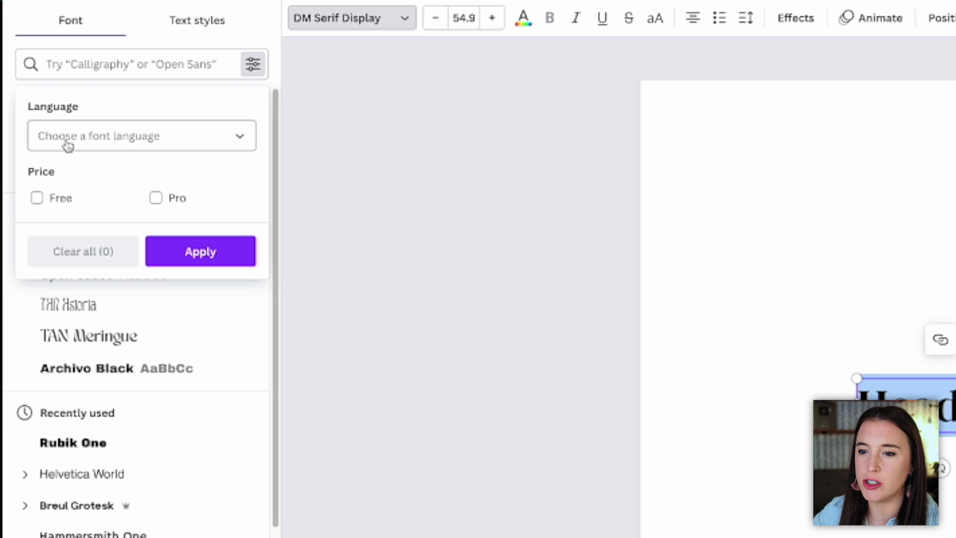
pyautogui.click(153, 144)
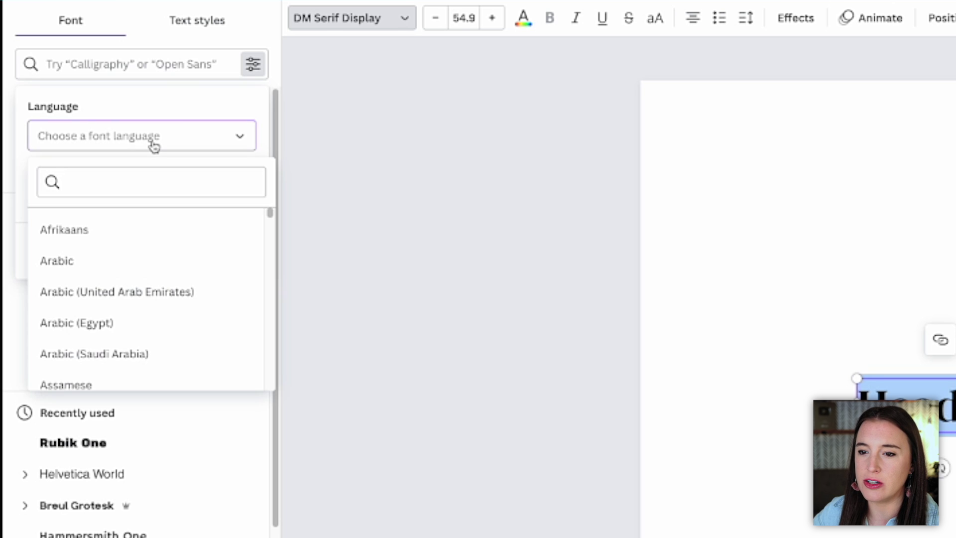
pyautogui.click(157, 110)
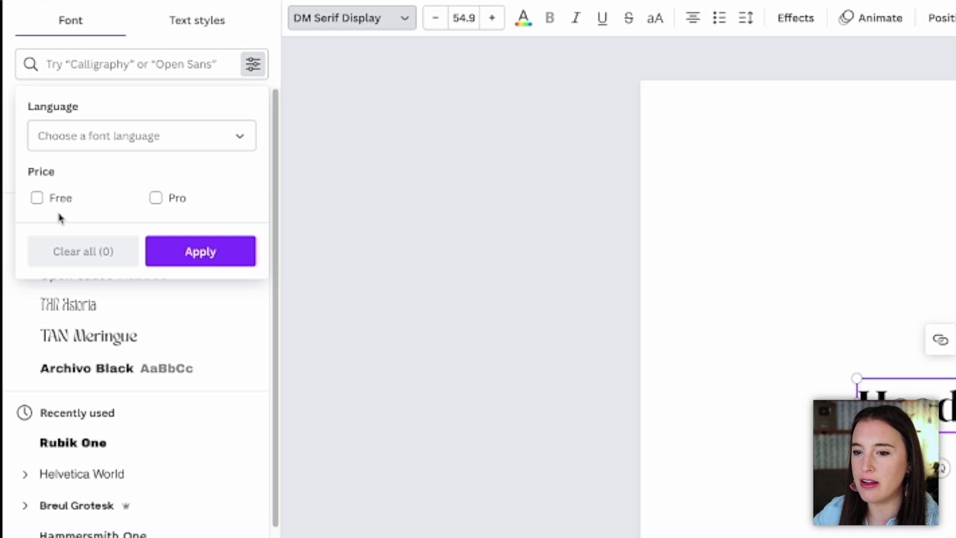
pyautogui.click(38, 202)
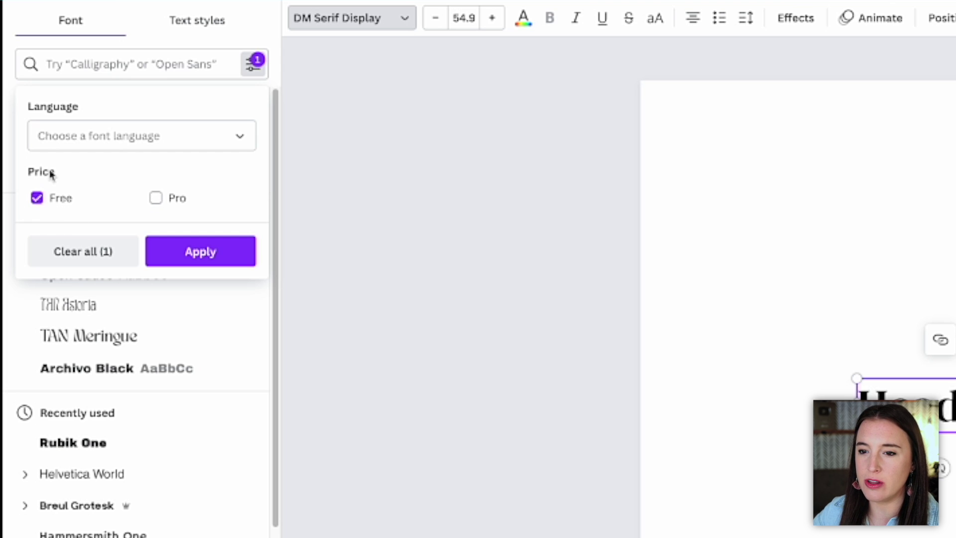
pyautogui.click(222, 264)
pyautogui.scroll(-6, 235, 228)
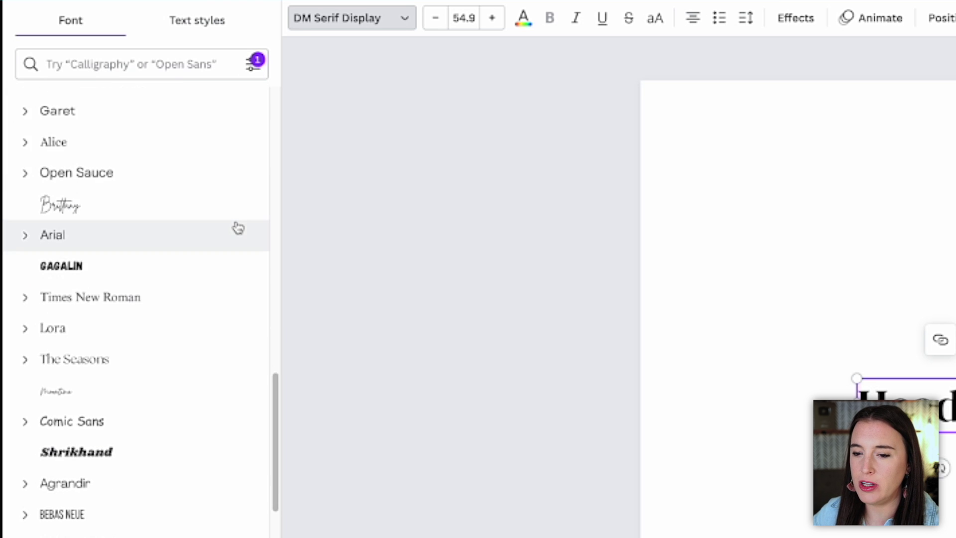
pyautogui.scroll(-7, 238, 228)
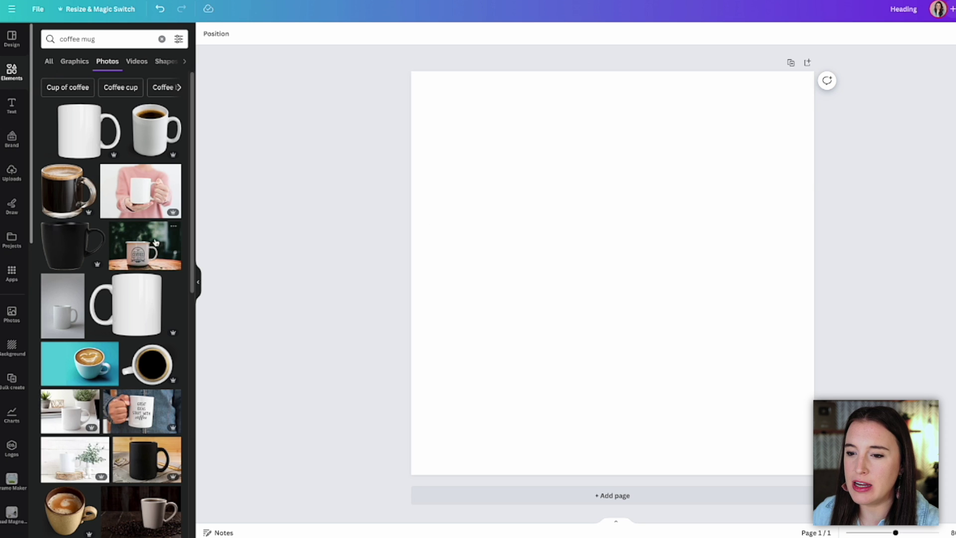
# Add the enamel COFFEE mug photo to the page and remove its background.
pyautogui.click(163, 234)
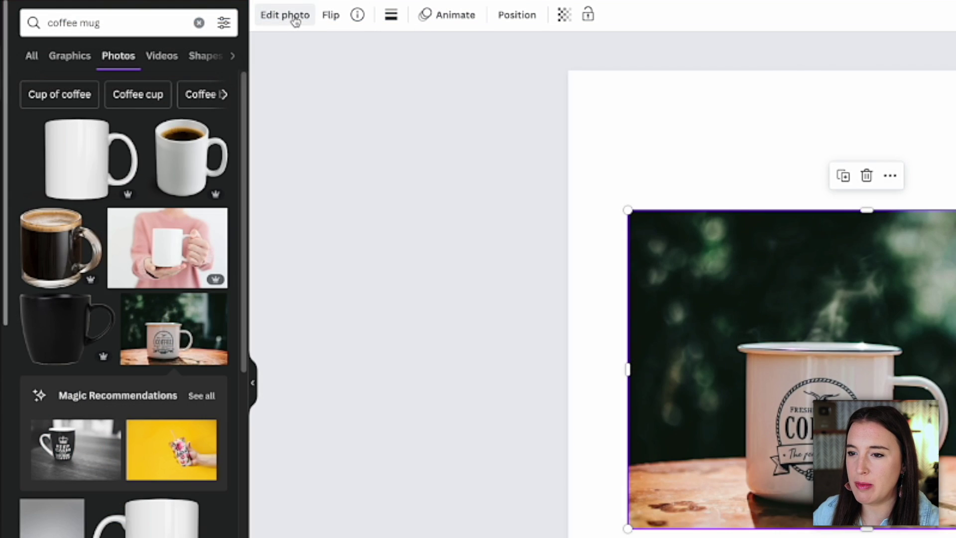
pyautogui.click(225, 34)
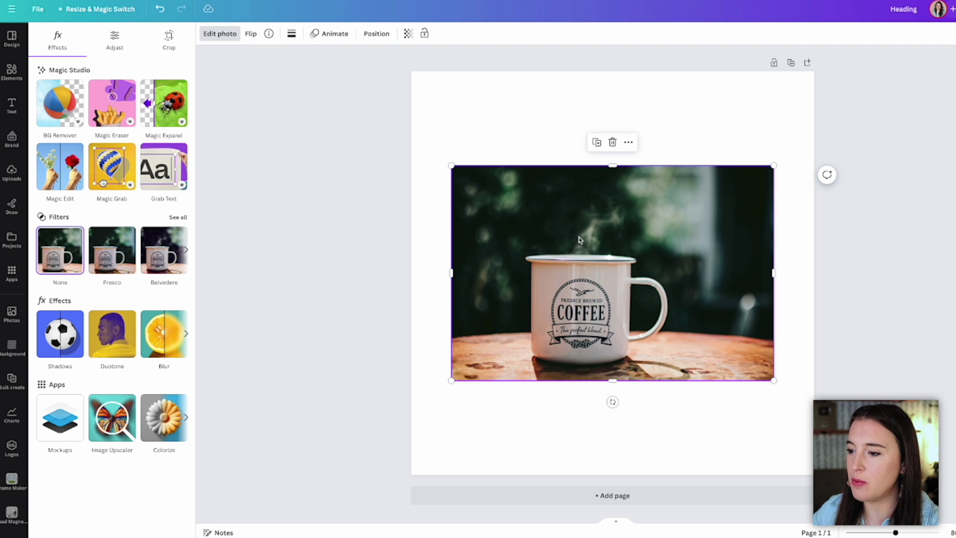
pyautogui.click(76, 124)
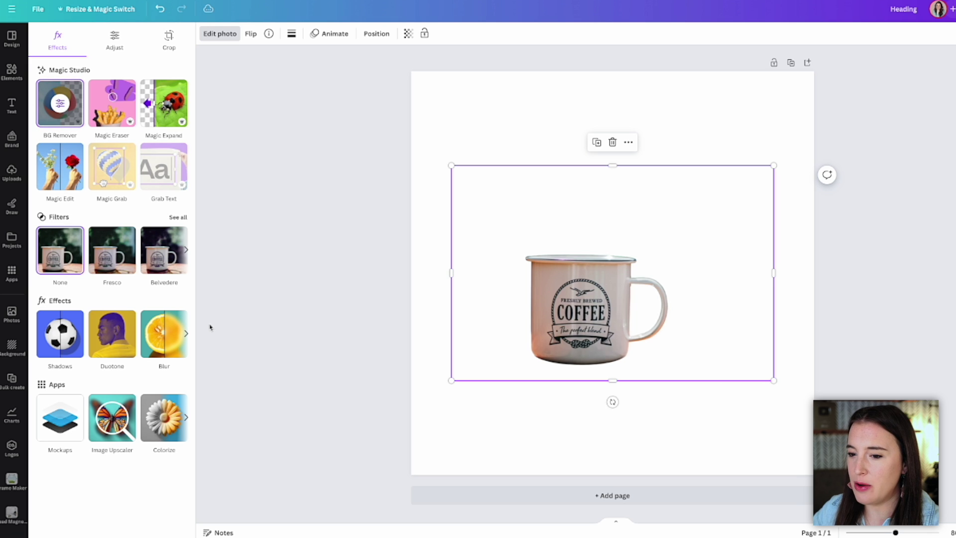
# Blur the whole mug image at intensity 28.
pyautogui.click(159, 339)
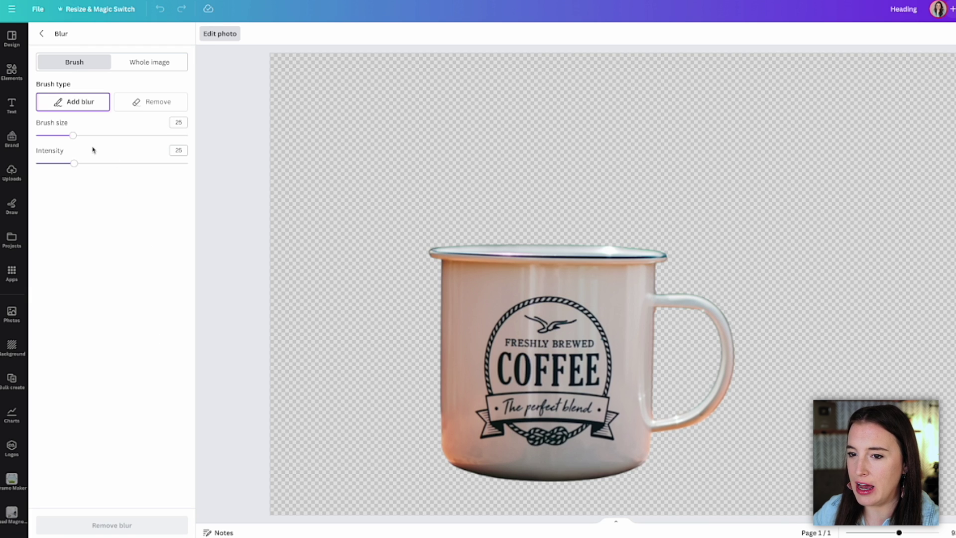
pyautogui.click(143, 62)
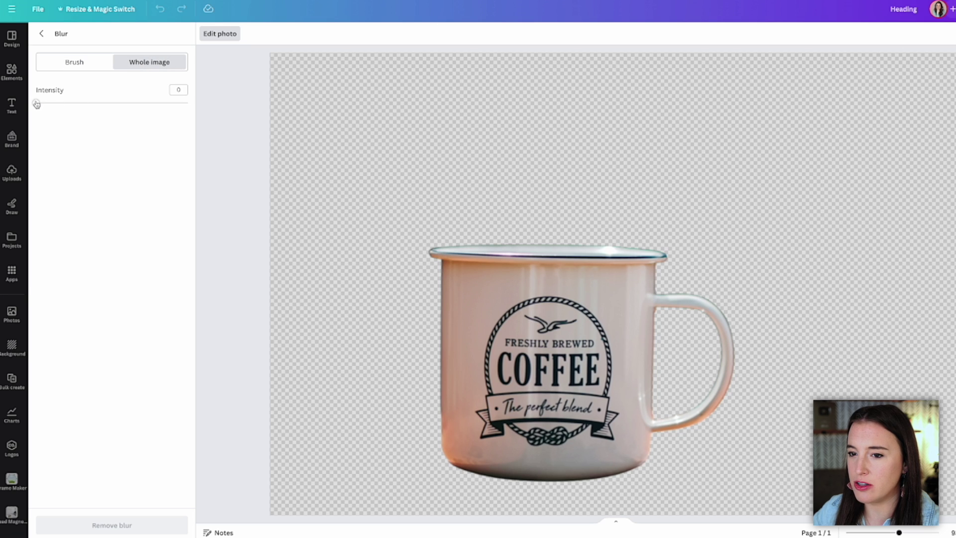
pyautogui.moveTo(37, 103); pyautogui.dragTo(80, 106)
pyautogui.click(42, 34)
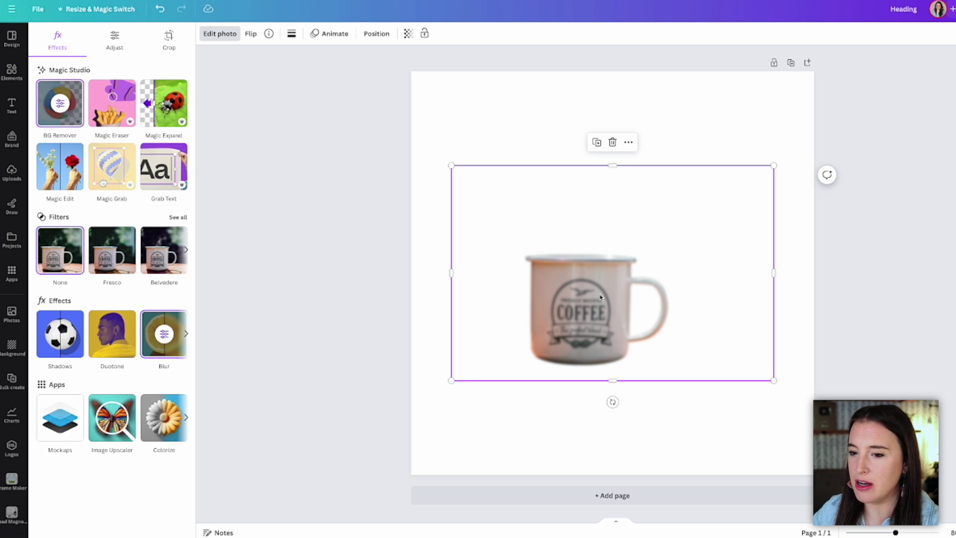
# Search Elements again for coffee mug photos.
pyautogui.click(11, 72)
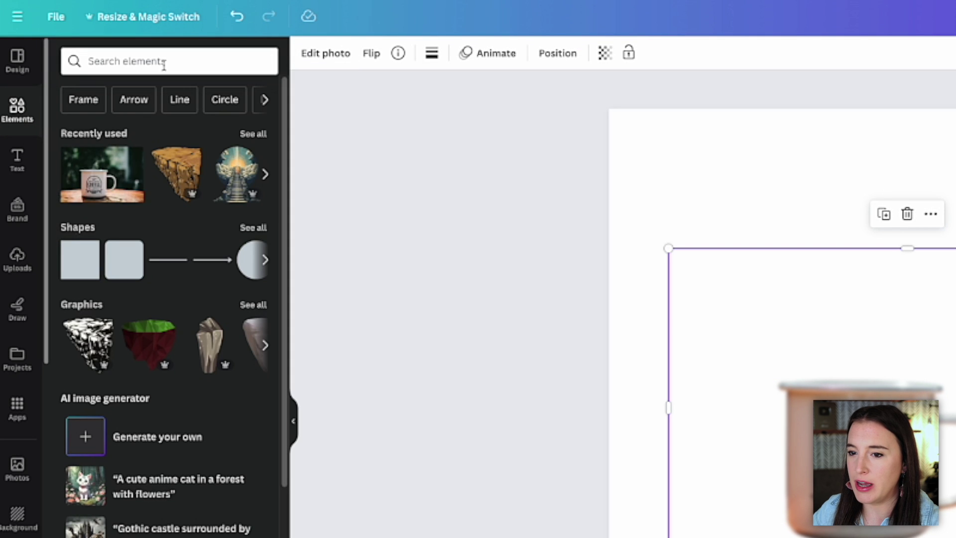
pyautogui.click(180, 63)
pyautogui.click(106, 121)
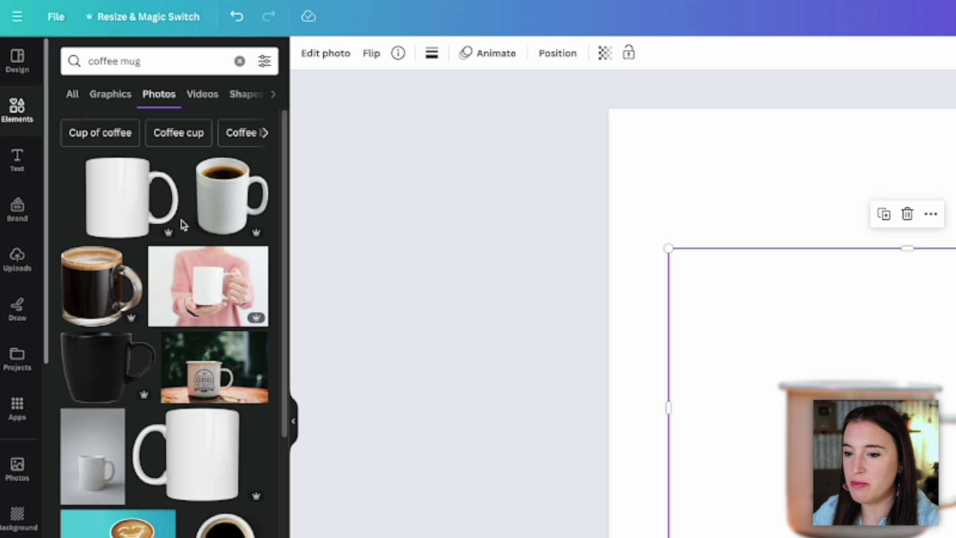
pyautogui.scroll(-4, 192, 232)
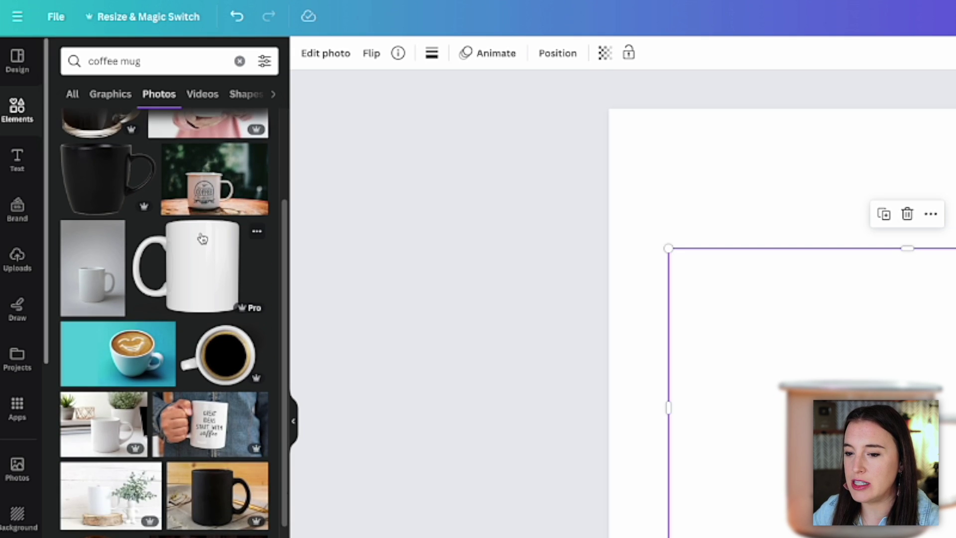
pyautogui.scroll(-2, 202, 239)
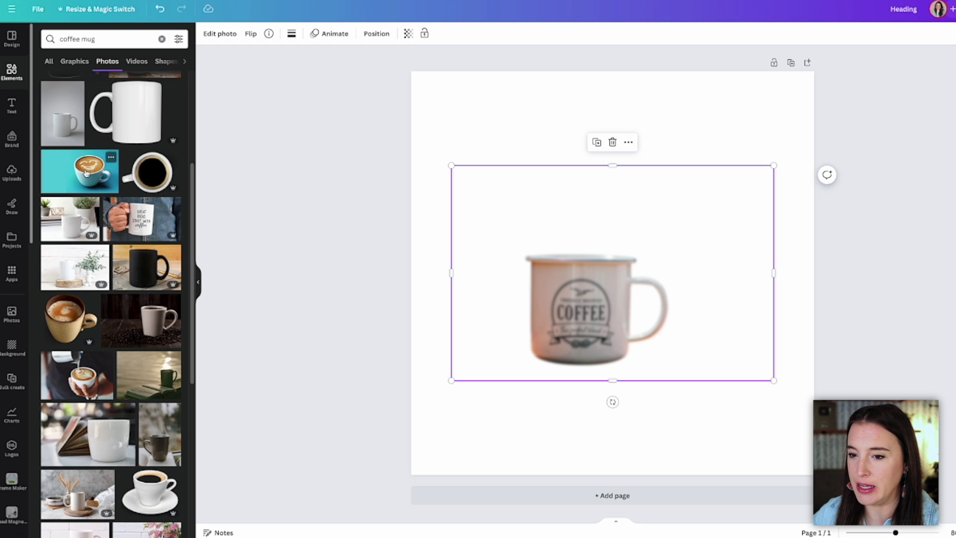
# Swap the photo for a plain white mug, undoing an initial latte swap.
pyautogui.moveTo(71, 176); pyautogui.dragTo(478, 264)
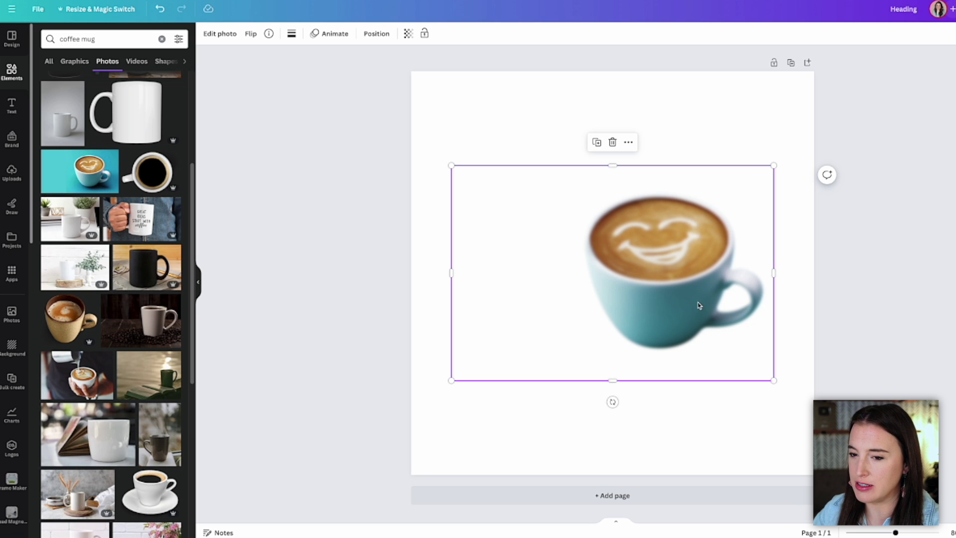
pyautogui.hotkey('ctrl', 'z')
pyautogui.scroll(-1, 134, 256)
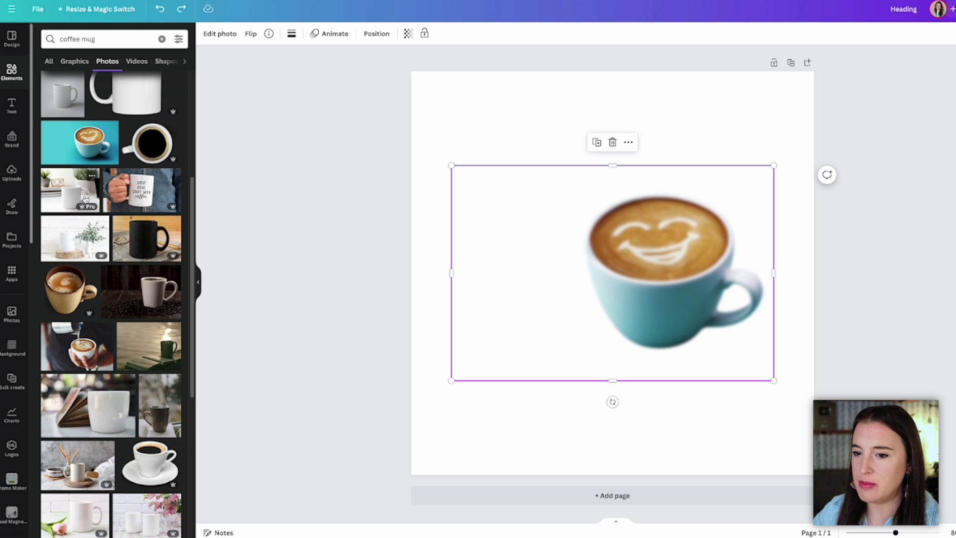
pyautogui.moveTo(85, 199); pyautogui.dragTo(516, 262)
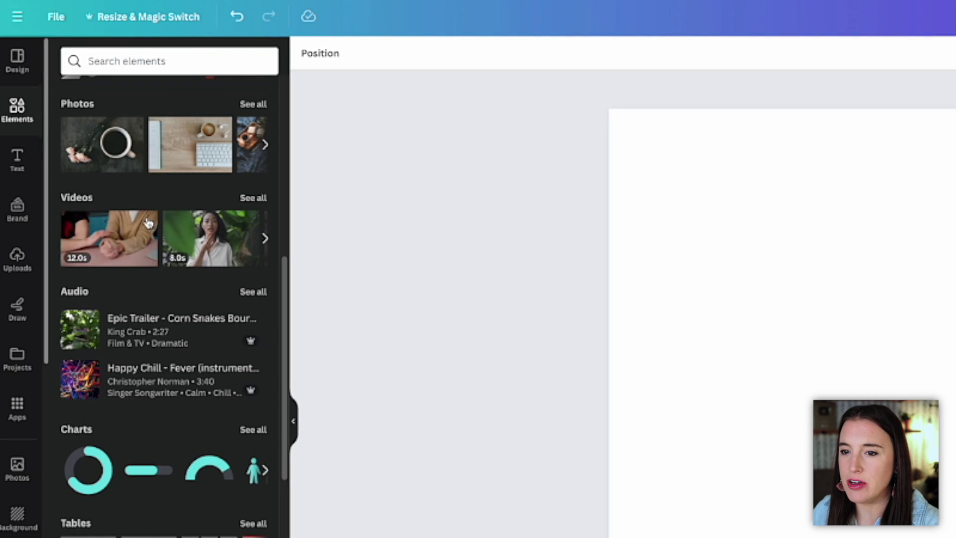
# Add the one-top, two-bottom photo grid from the full grid list.
pyautogui.scroll(-6, 193, 244)
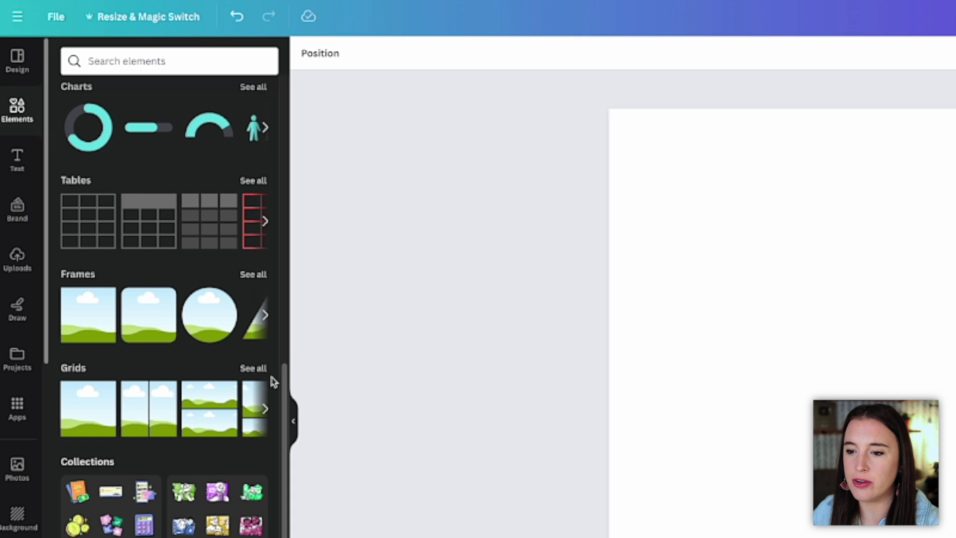
pyautogui.click(256, 370)
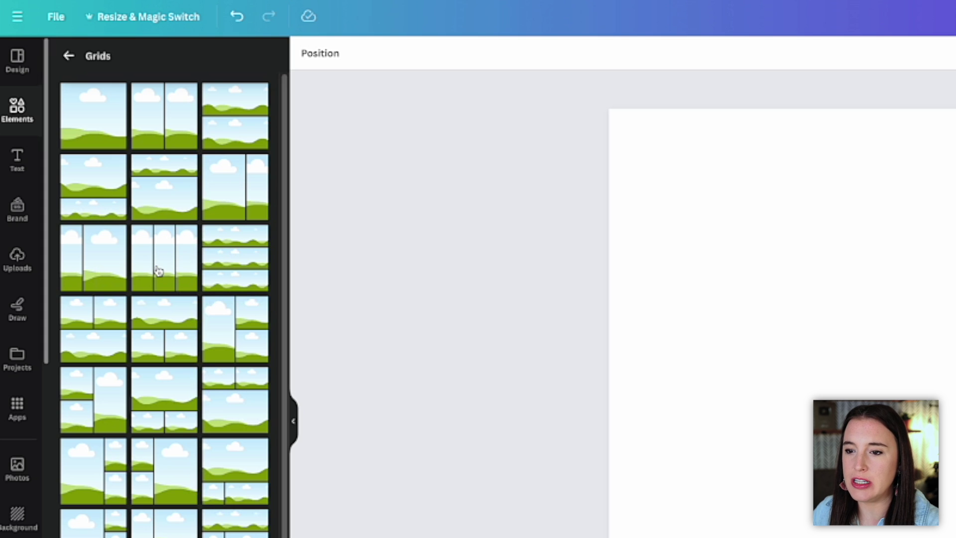
pyautogui.scroll(-2, 160, 270)
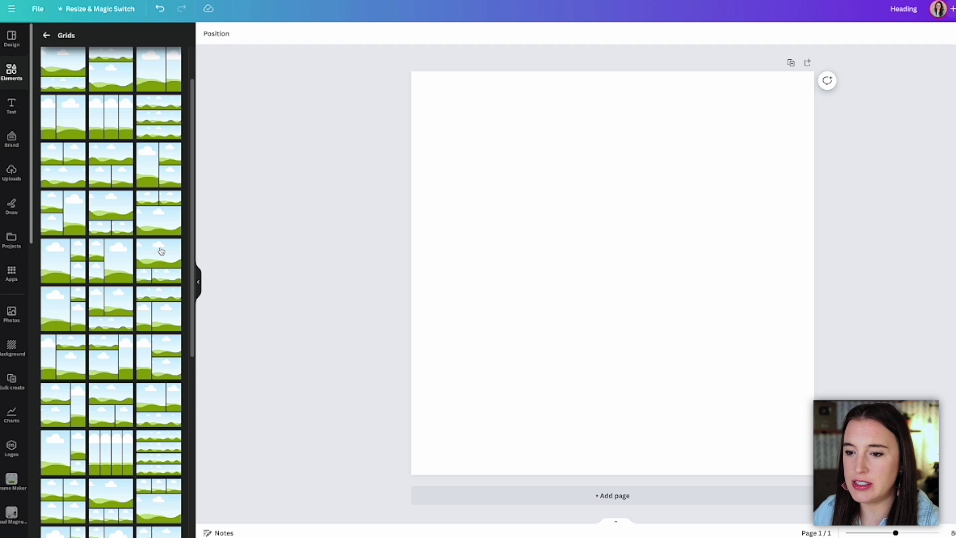
pyautogui.click(161, 250)
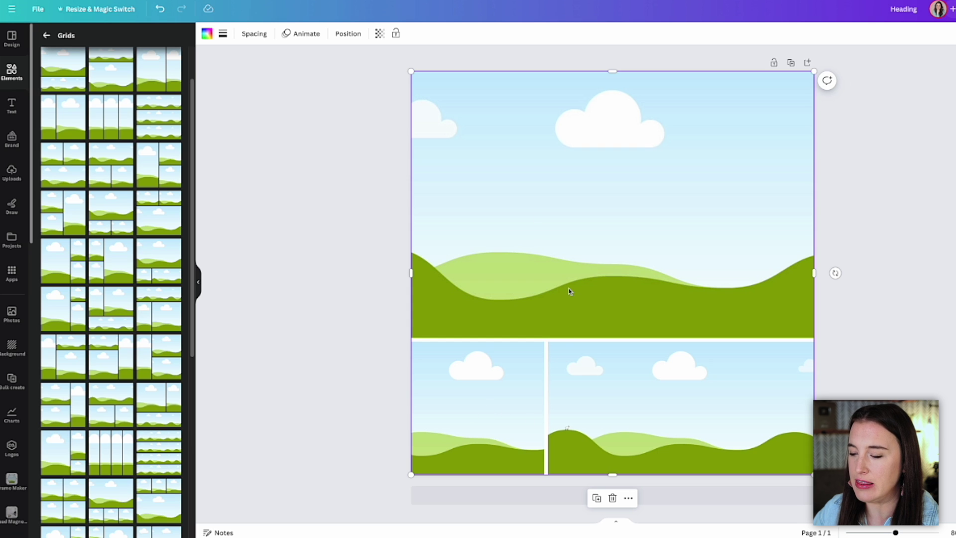
# Fill the grid cells with Brand photos: desk on top, bedroom and woman below.
pyautogui.click(12, 138)
pyautogui.moveTo(87, 352); pyautogui.dragTo(575, 399)
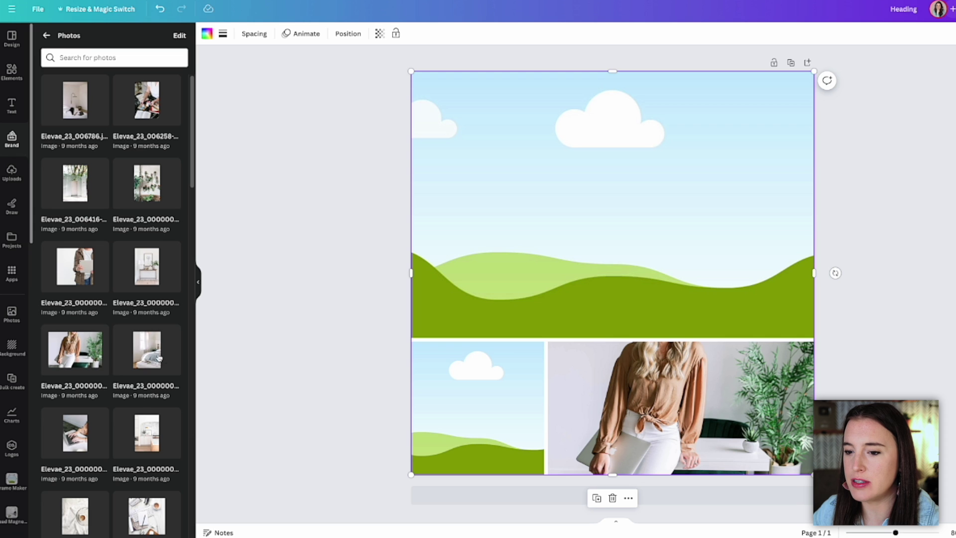
pyautogui.moveTo(159, 358); pyautogui.dragTo(399, 385)
pyautogui.moveTo(398, 385); pyautogui.dragTo(475, 406)
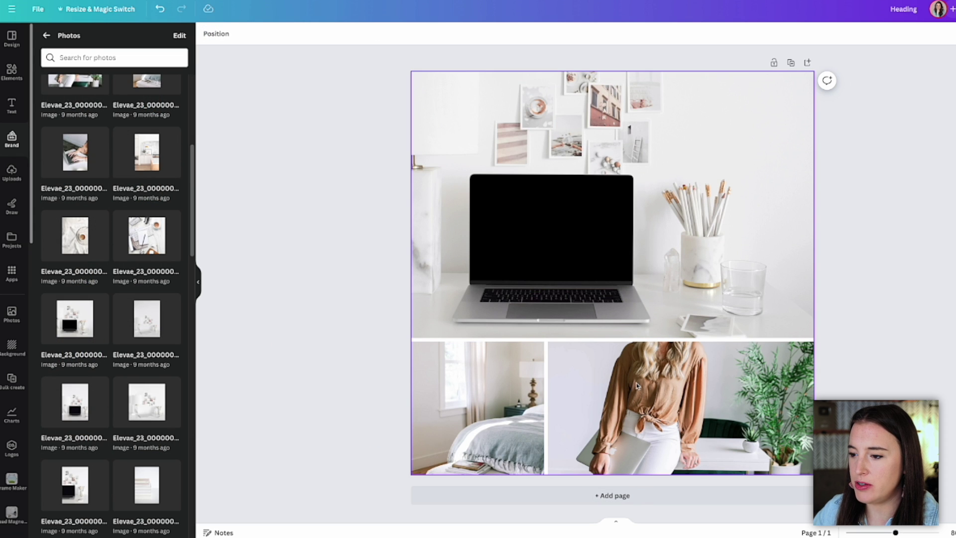
pyautogui.click(490, 138)
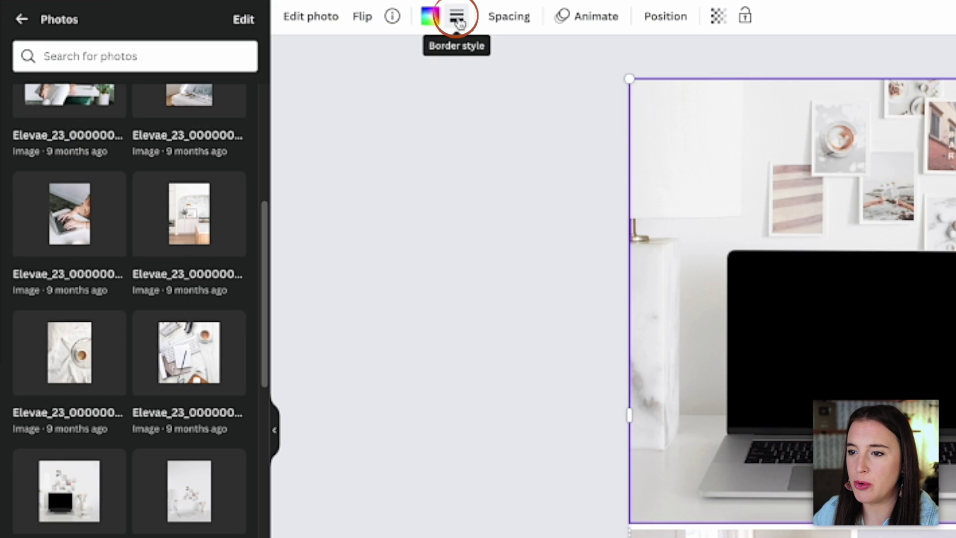
# Give the desk photo a solid border of thickness 19.
pyautogui.click(457, 22)
pyautogui.moveTo(462, 120); pyautogui.dragTo(545, 122)
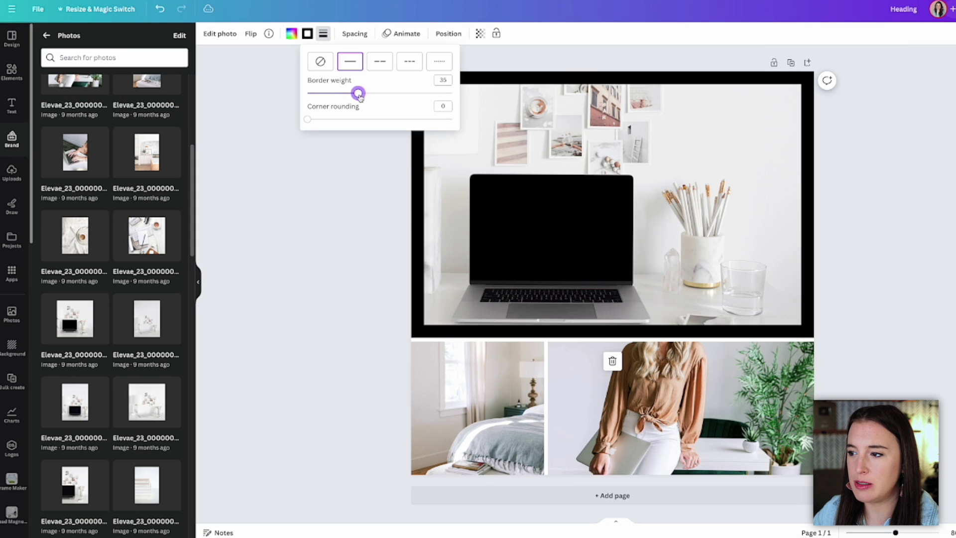
pyautogui.moveTo(360, 96); pyautogui.dragTo(326, 123)
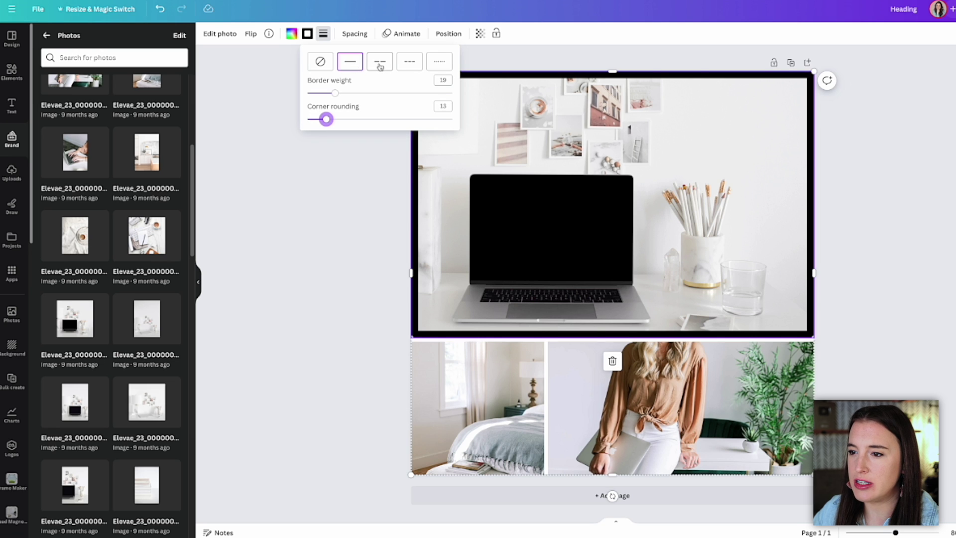
pyautogui.click(380, 64)
pyautogui.click(409, 62)
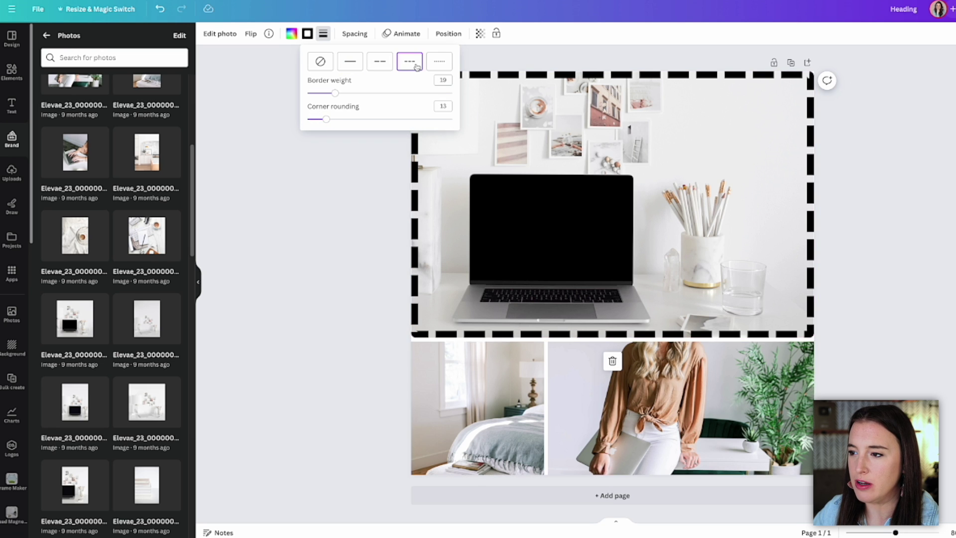
pyautogui.click(351, 63)
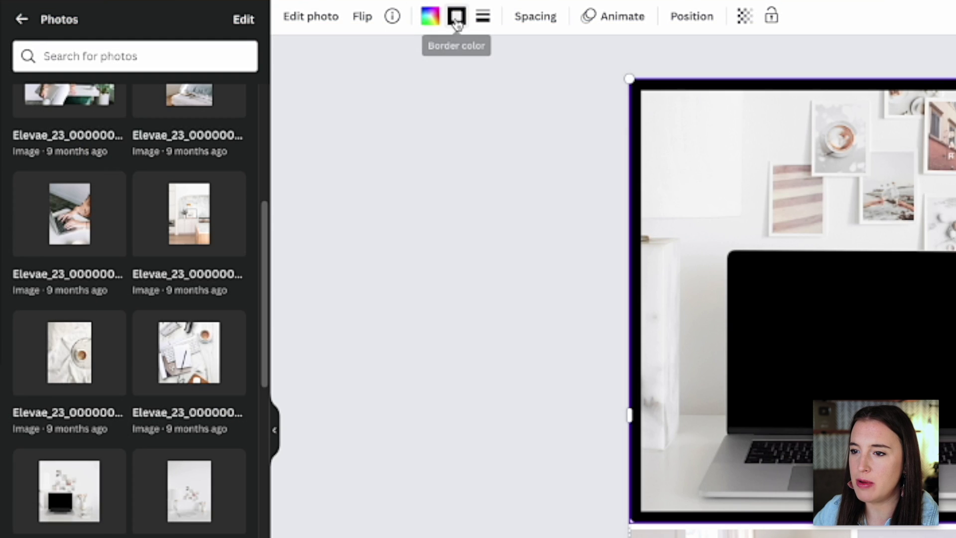
# Colour the border with a yellow-pink gradient and apply it to both bottom photos.
pyautogui.click(456, 20)
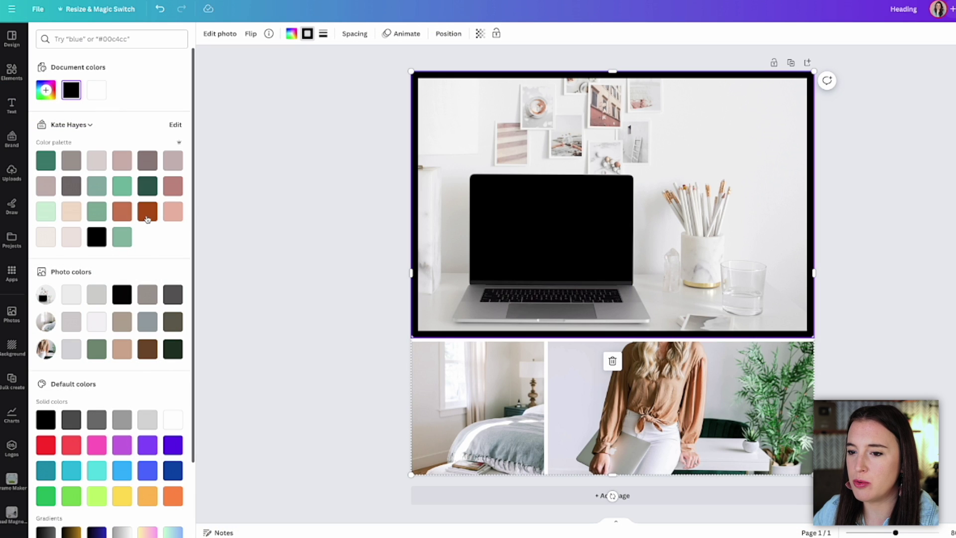
pyautogui.click(147, 215)
pyautogui.scroll(-2, 164, 219)
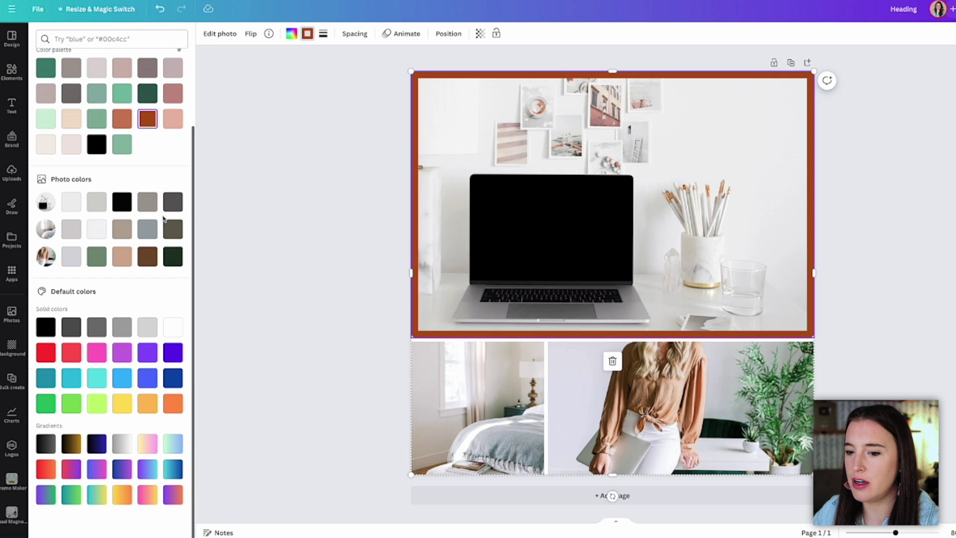
pyautogui.click(147, 445)
pyautogui.click(502, 349)
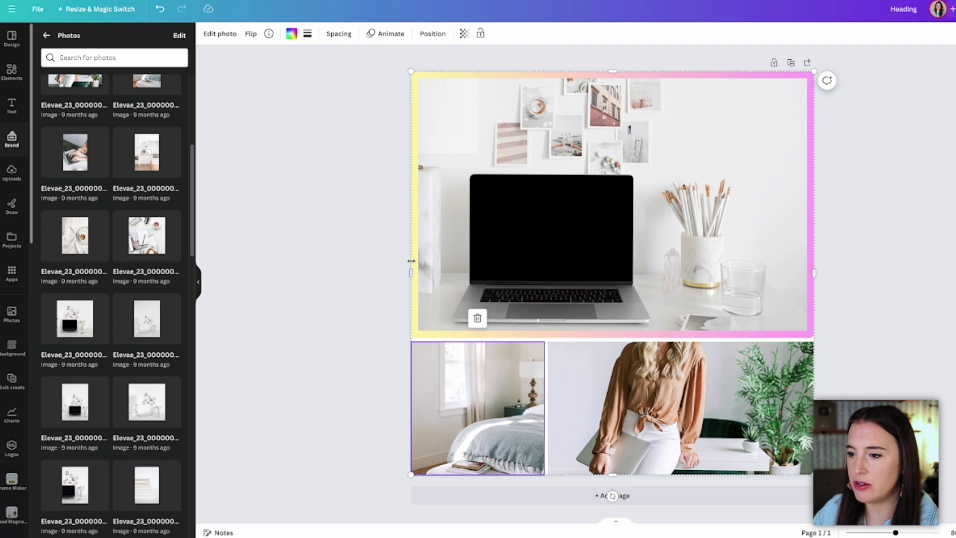
pyautogui.click(490, 353)
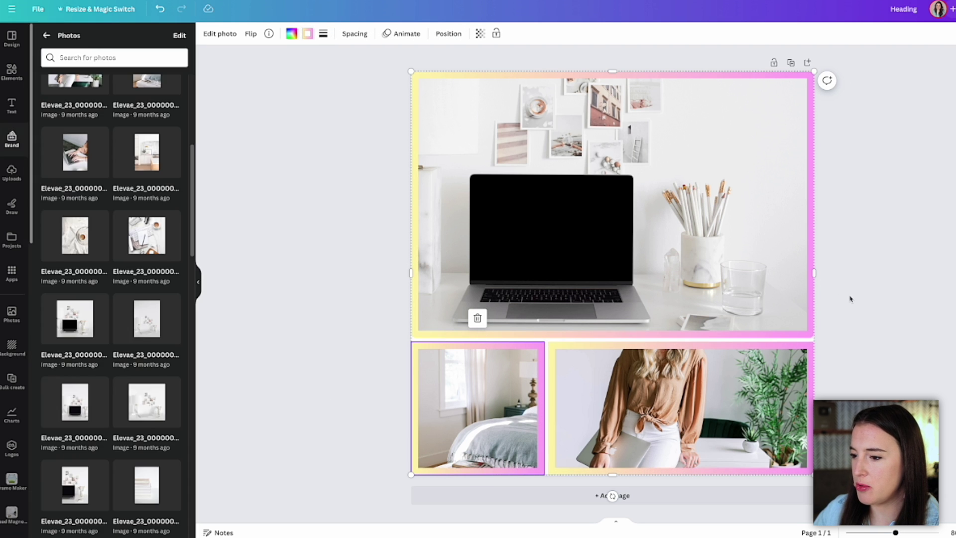
pyautogui.click(853, 297)
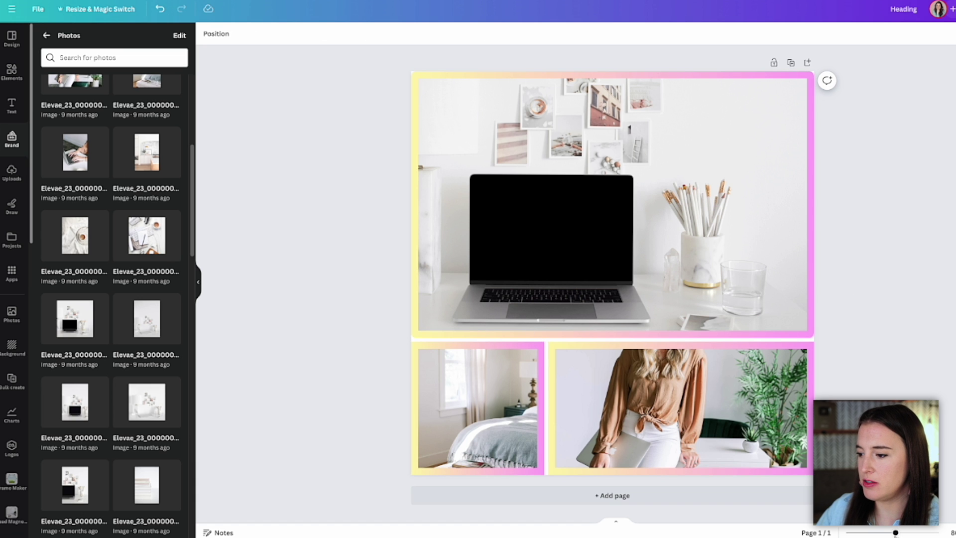
pyautogui.scroll(-3, 800, 363)
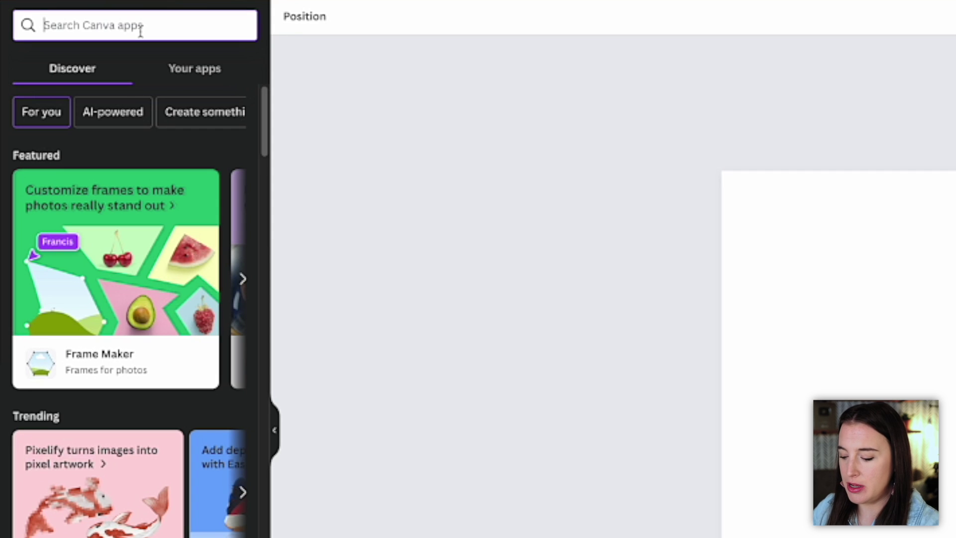
# Search Apps for 'carousel studio' and launch the Carousel Studio app.
pyautogui.write('carousel studio')
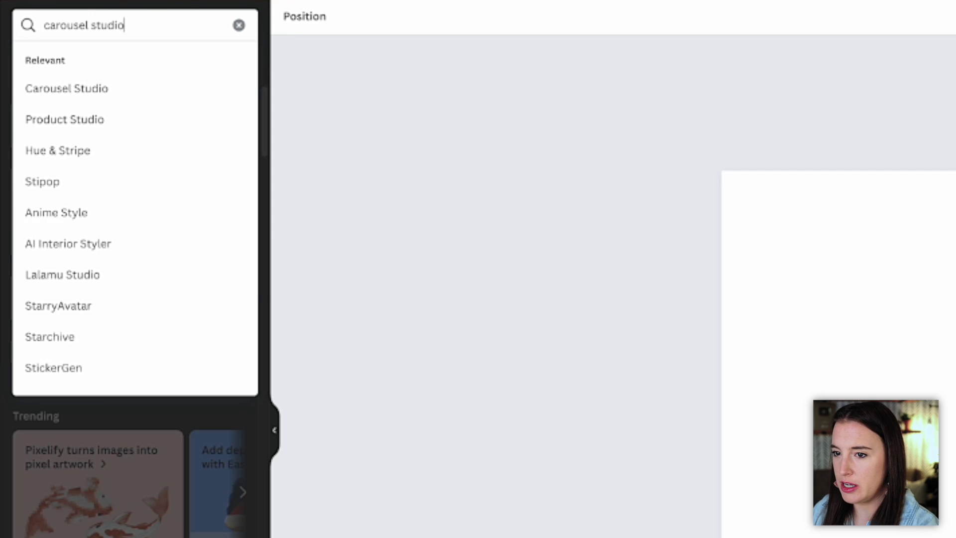
pyautogui.press('Return')
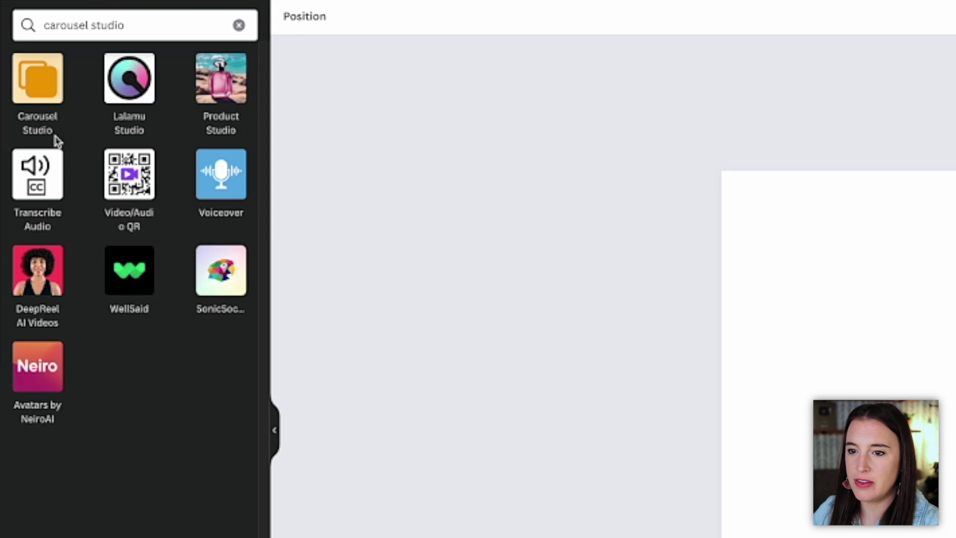
pyautogui.click(47, 96)
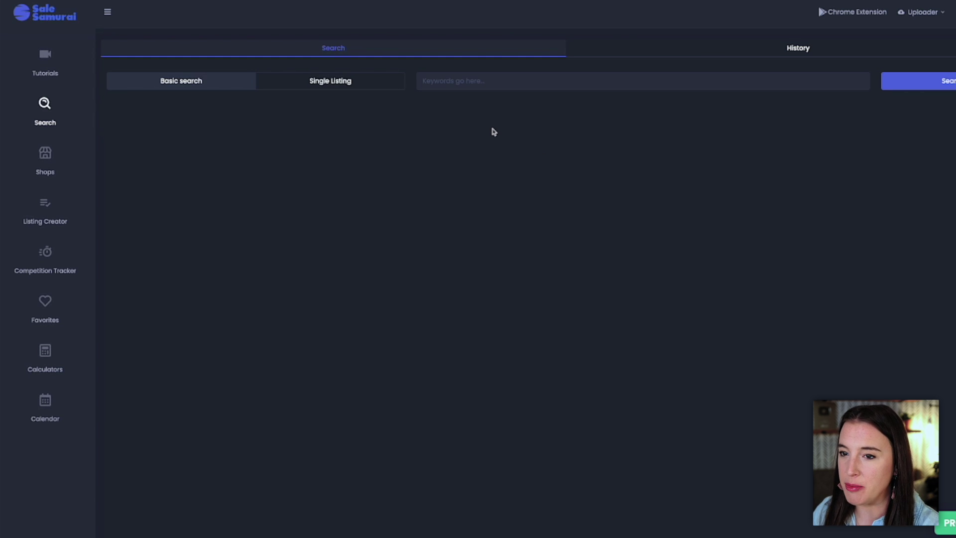
# Run a Sale Samurai keyword search for 'shoe rack'.
pyautogui.click(505, 83)
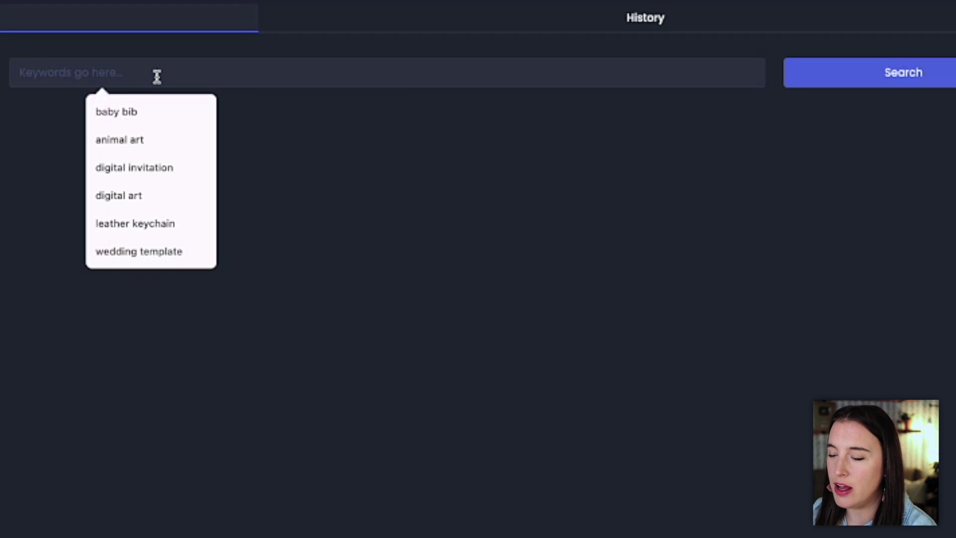
pyautogui.press('Escape')
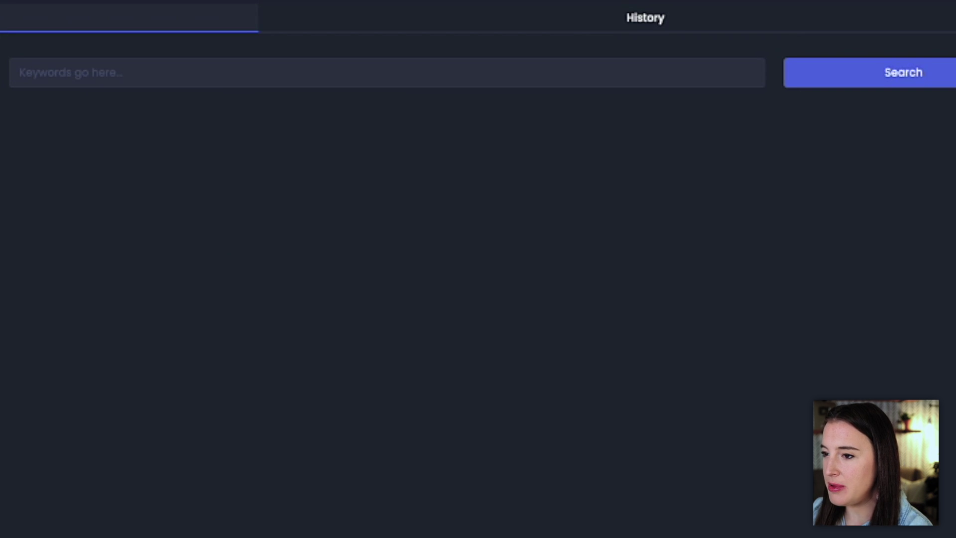
pyautogui.write('shoe rack')
pyautogui.press('Return')
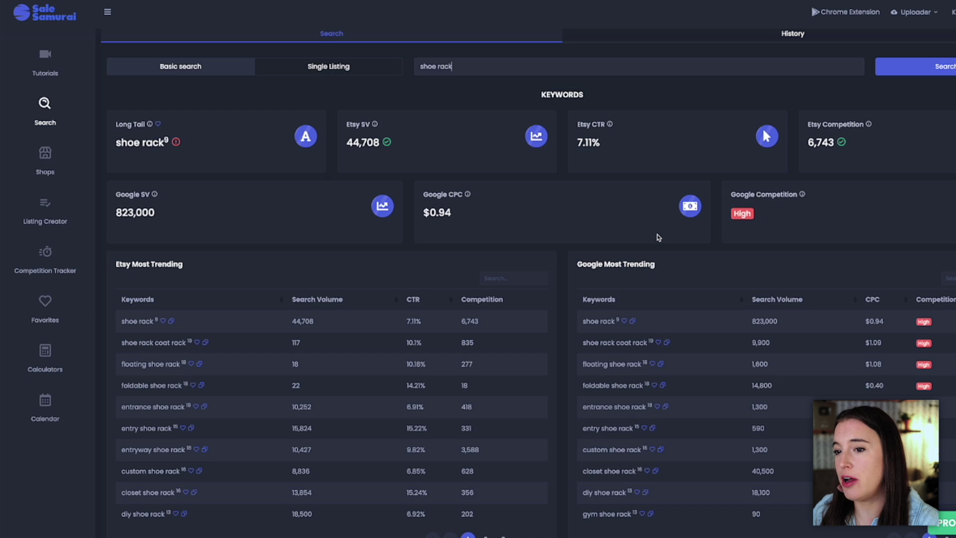
pyautogui.scroll(-1, 655, 238)
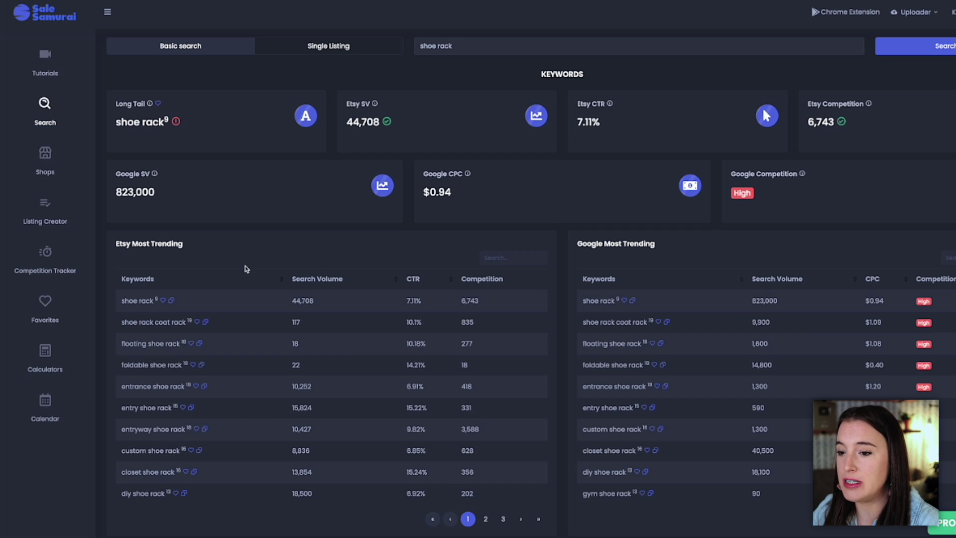
pyautogui.scroll(1, 219, 189)
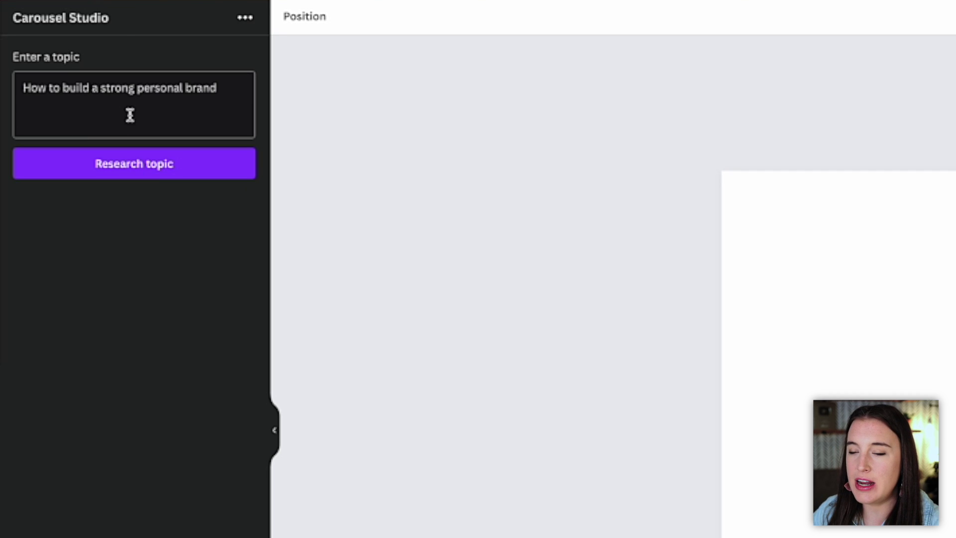
# Set the topic to 'How to organize your closet', research it and generate the slides.
pyautogui.moveTo(221, 93); pyautogui.dragTo(32, 93)
pyautogui.press('BackSpace')
pyautogui.press('BackSpace')
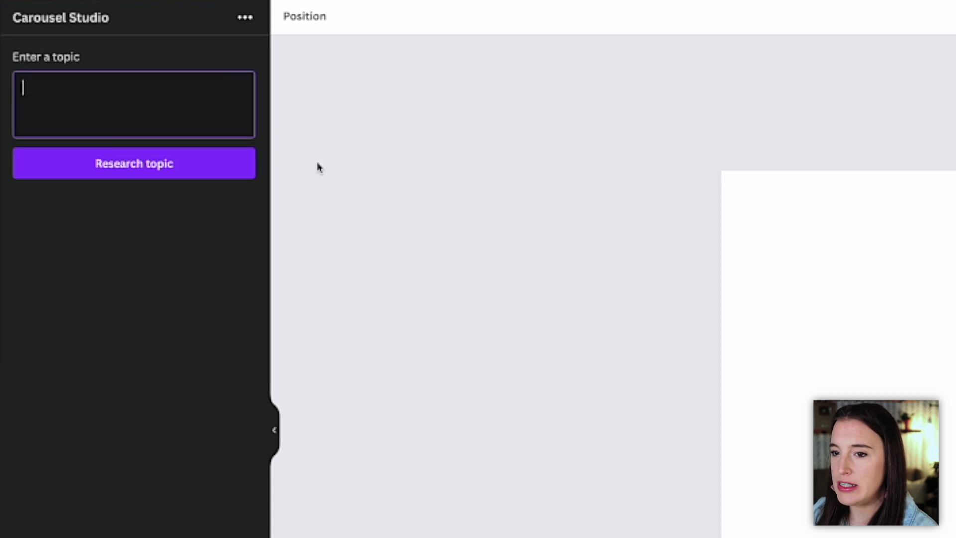
pyautogui.write('How to organize your c')
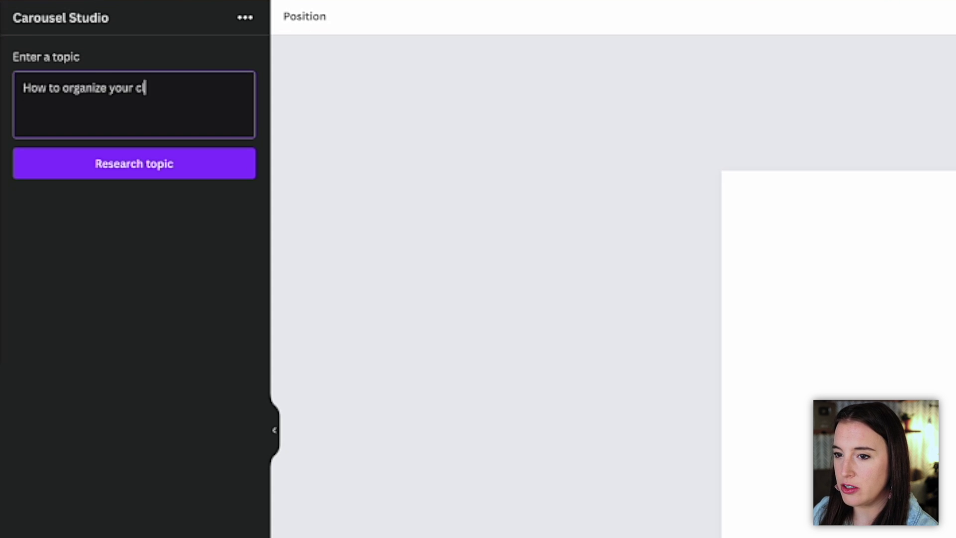
pyautogui.write('loset')
pyautogui.click(152, 176)
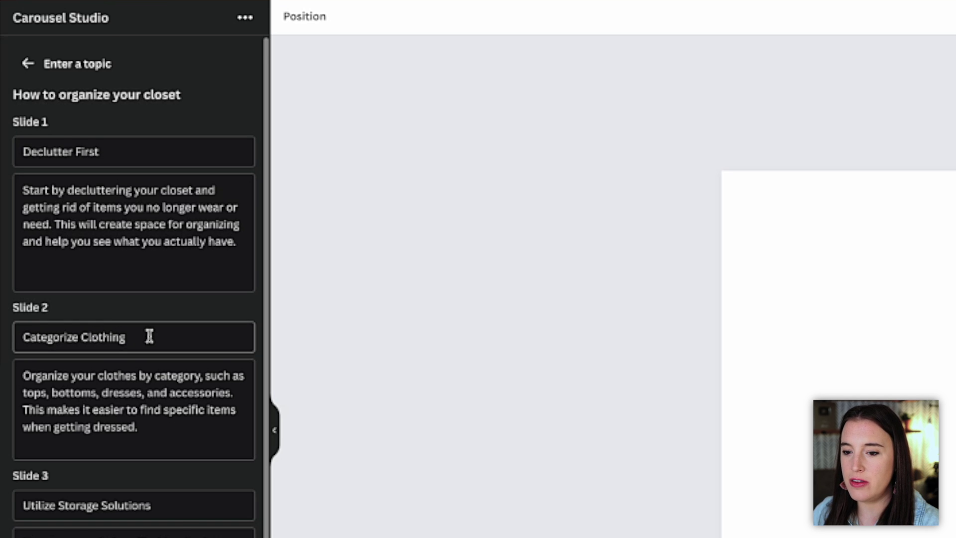
pyautogui.scroll(-1, 150, 337)
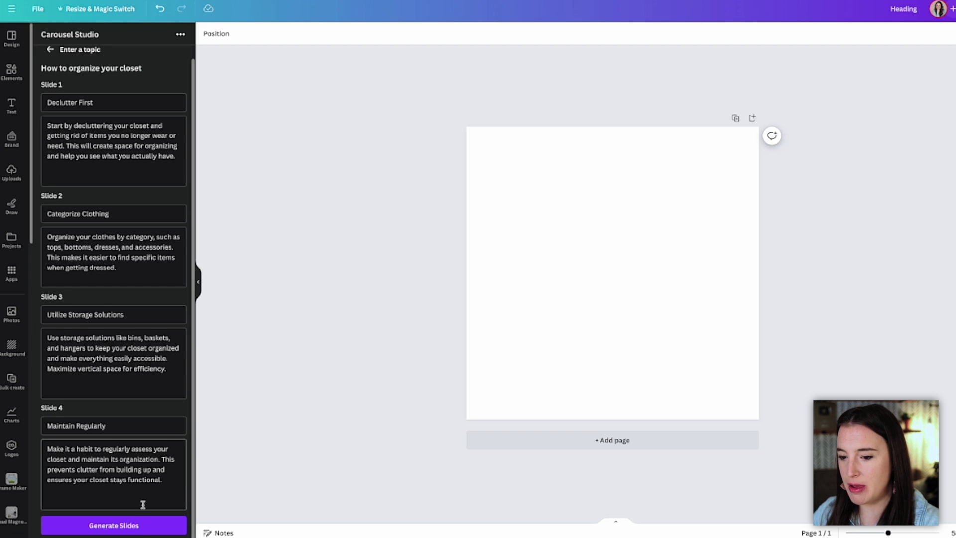
pyautogui.click(110, 526)
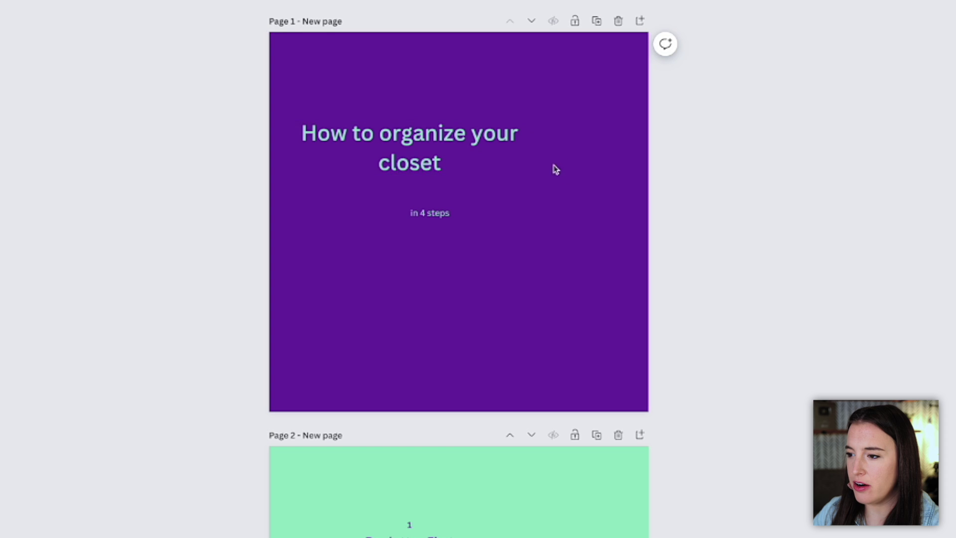
# Enlarge the 'How to organize your closet' title box on Page 1.
pyautogui.scroll(-20, 730, 186)
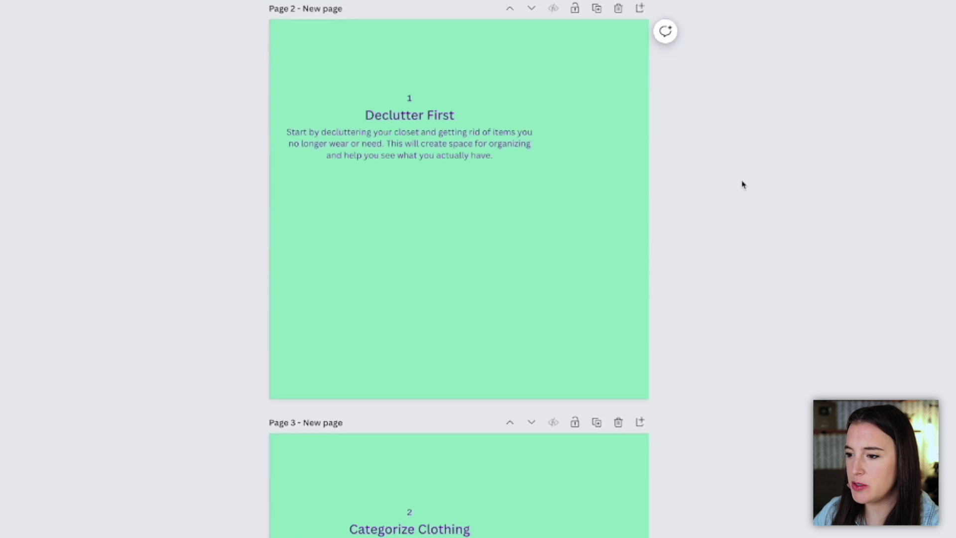
pyautogui.scroll(-6, 751, 184)
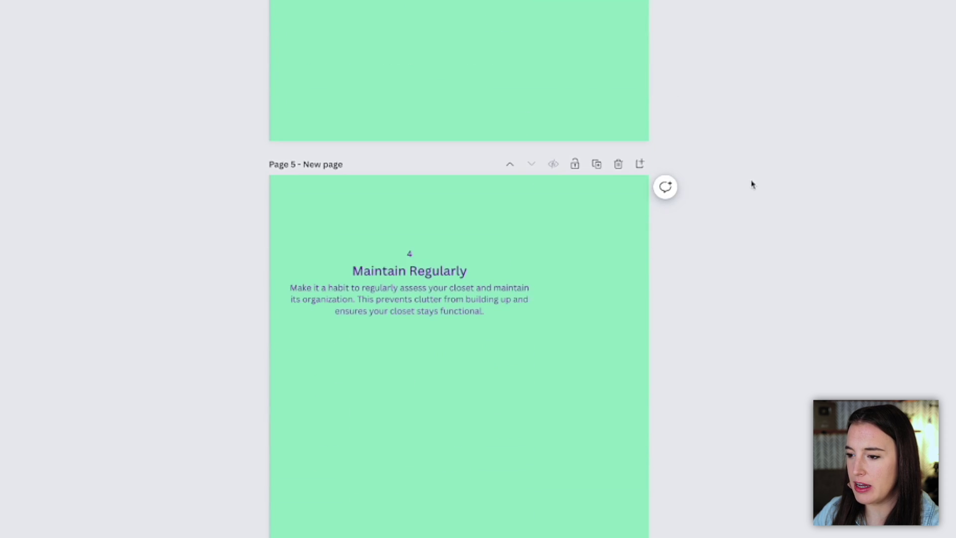
pyautogui.scroll(20, 751, 183)
pyautogui.scroll(8, 751, 184)
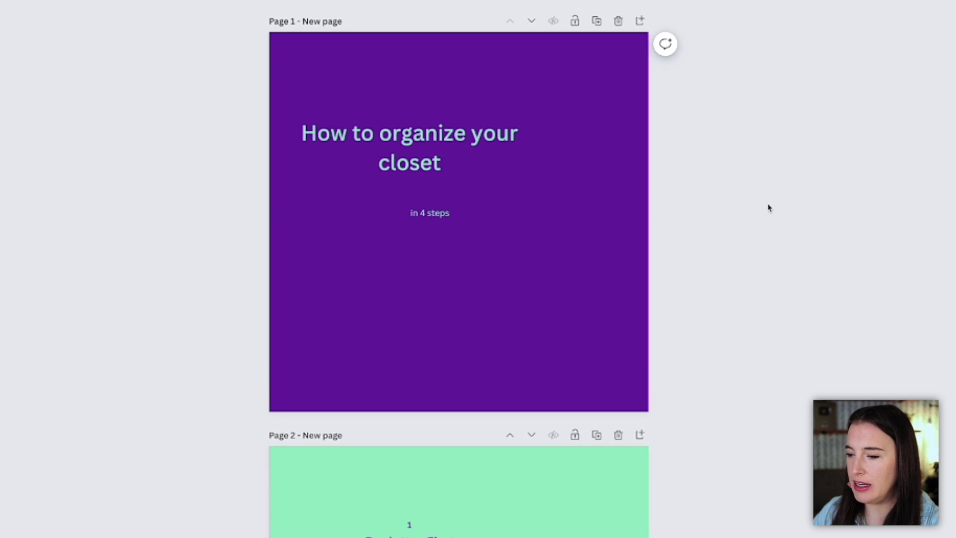
pyautogui.click(417, 163)
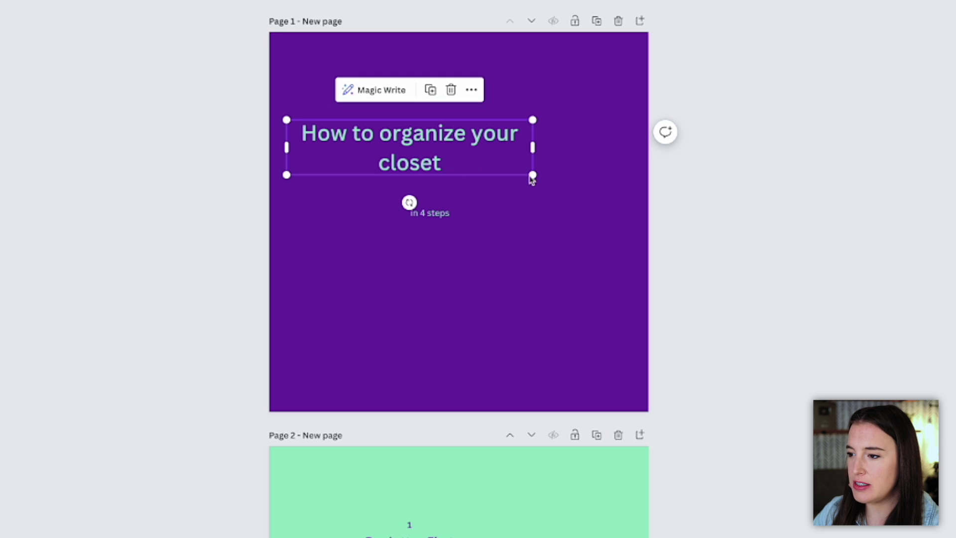
pyautogui.moveTo(532, 180); pyautogui.dragTo(644, 214)
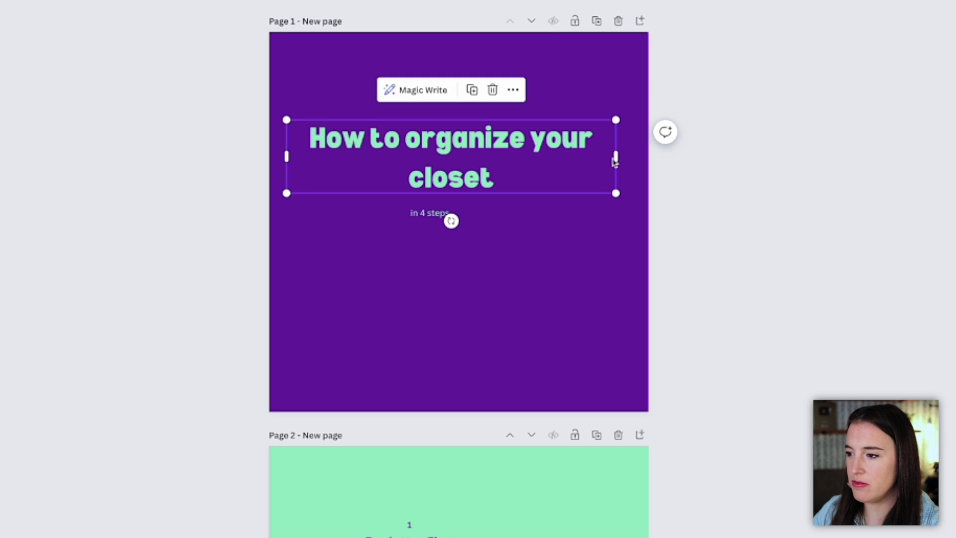
pyautogui.moveTo(615, 193); pyautogui.dragTo(625, 201)
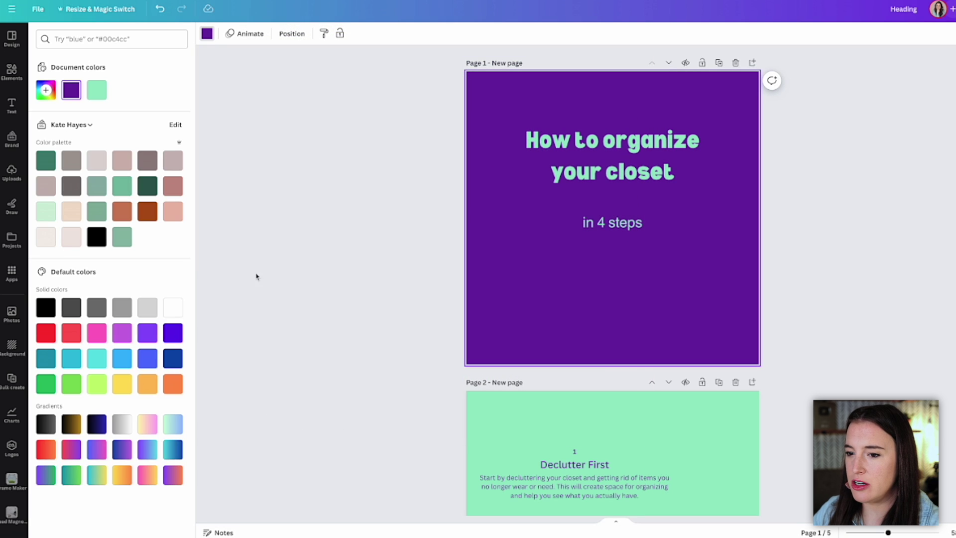
# Make the cover background brown and search Elements for closet graphics.
pyautogui.click(147, 211)
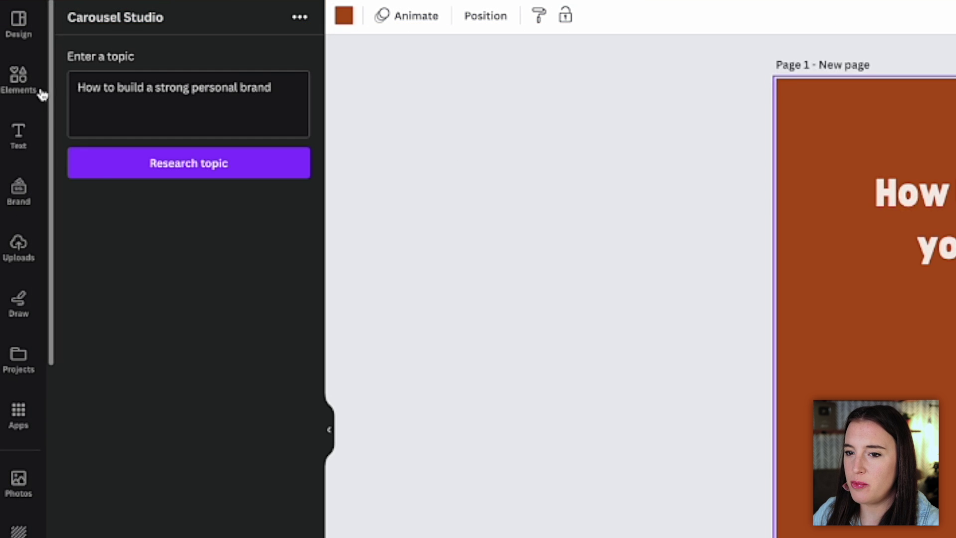
pyautogui.click(12, 72)
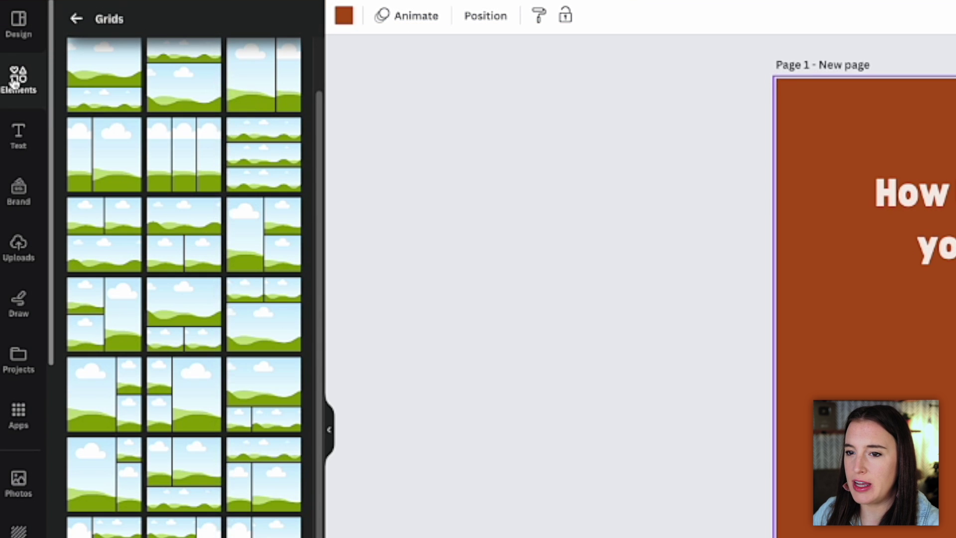
pyautogui.click(76, 19)
pyautogui.click(111, 22)
pyautogui.write('closet')
pyautogui.press('Return')
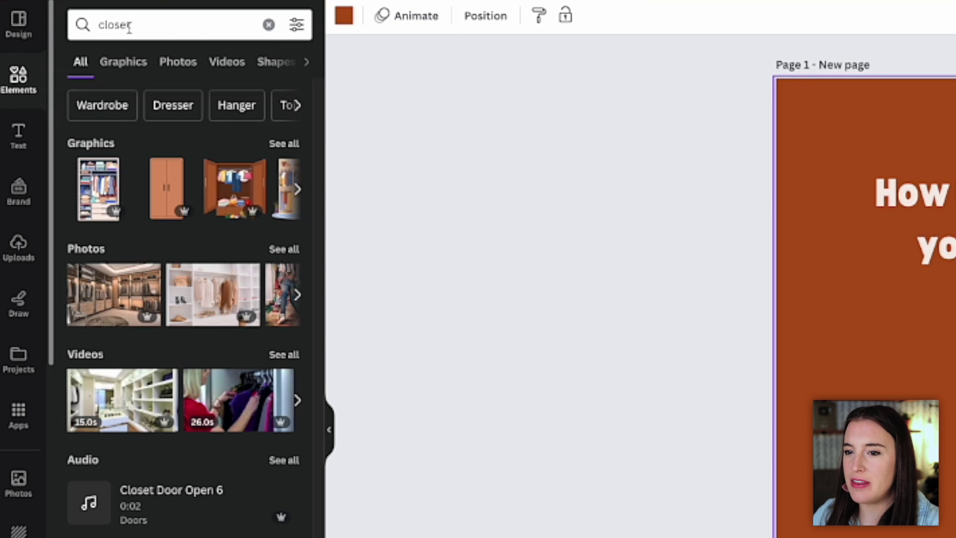
pyautogui.click(132, 64)
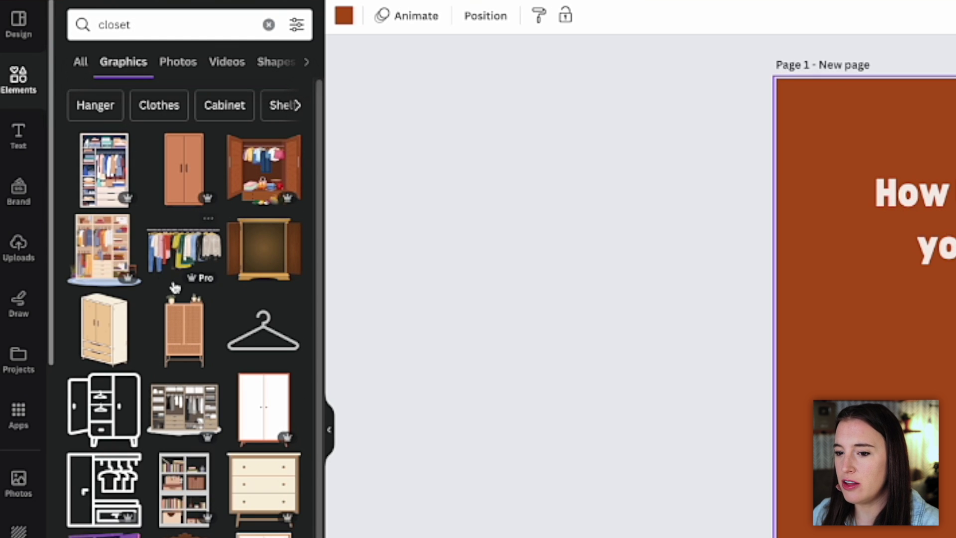
pyautogui.scroll(-1, 247, 296)
# Add the hanger graphic under the title, above 'in 4 steps', and colour it pale cream.
pyautogui.click(264, 279)
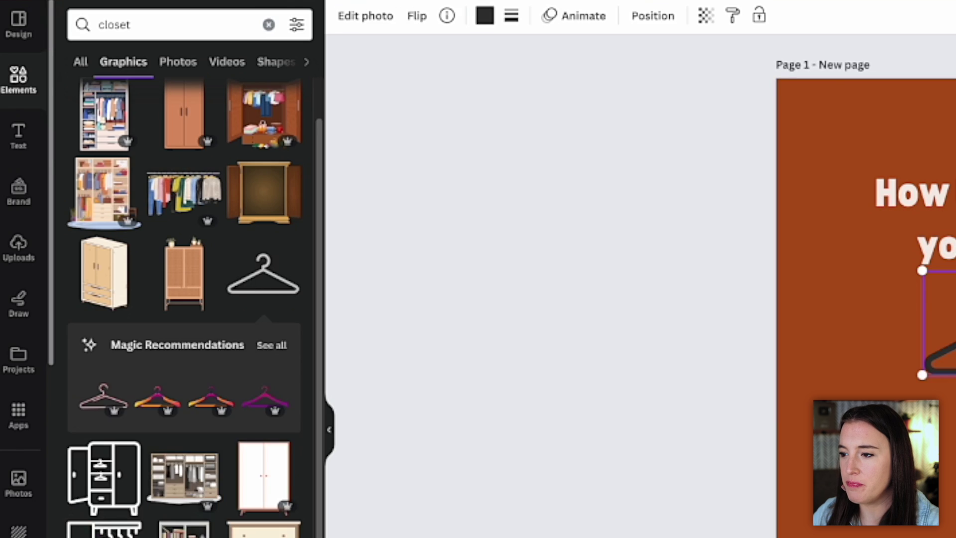
pyautogui.moveTo(616, 219); pyautogui.dragTo(617, 271)
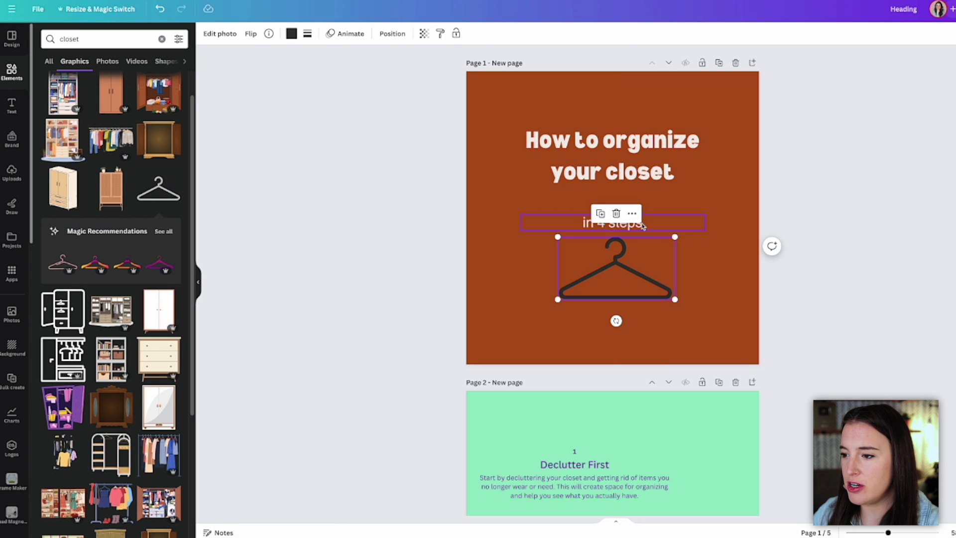
pyautogui.moveTo(642, 226); pyautogui.dragTo(642, 314)
pyautogui.moveTo(606, 269); pyautogui.dragTo(602, 233)
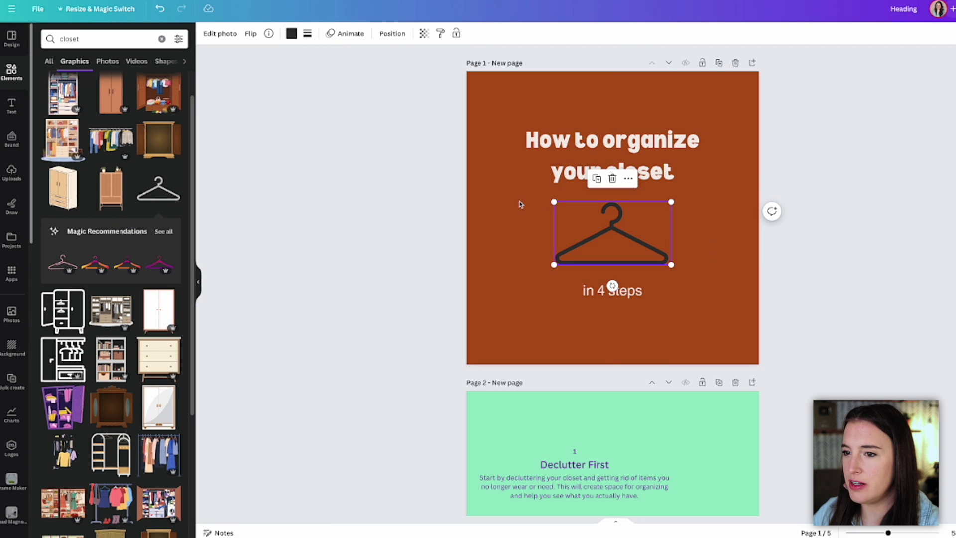
pyautogui.click(291, 34)
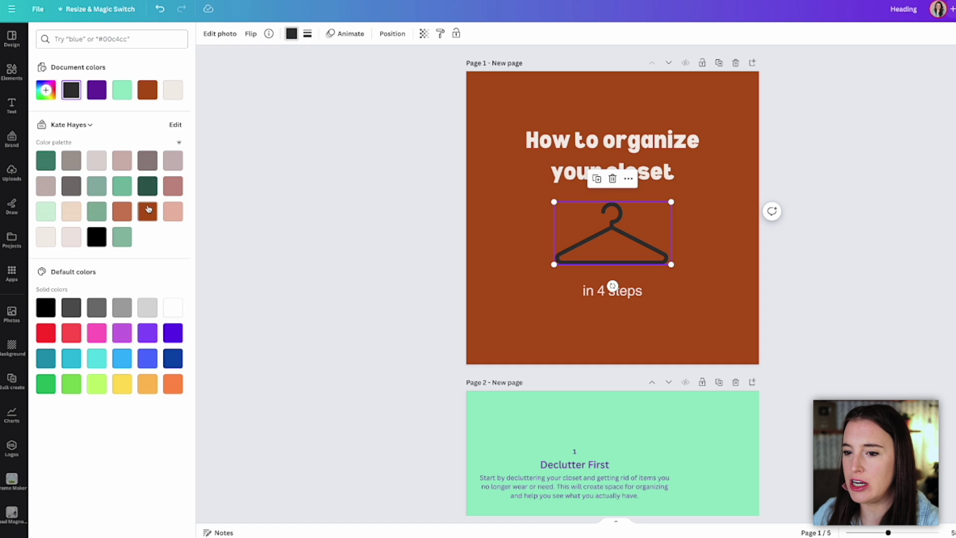
pyautogui.click(52, 243)
pyautogui.click(716, 279)
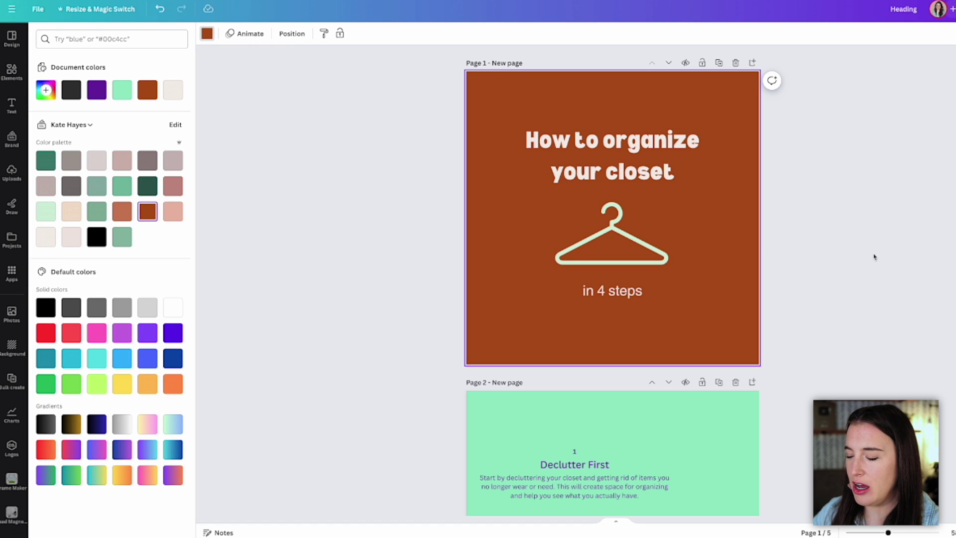
pyautogui.scroll(-5, 871, 258)
# Set slide 2's body text to Helvetica World and move it lower on the slide.
pyautogui.click(721, 207)
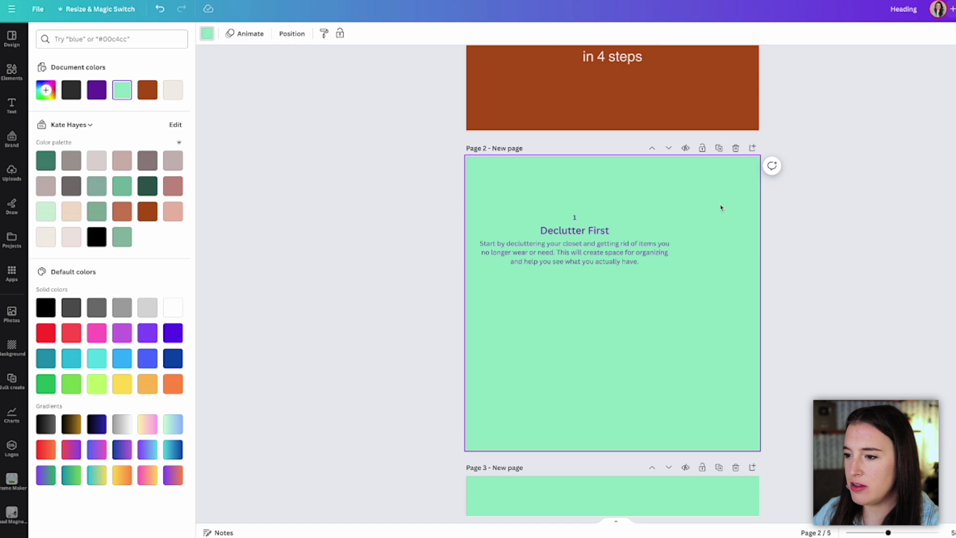
pyautogui.click(572, 243)
pyautogui.click(238, 33)
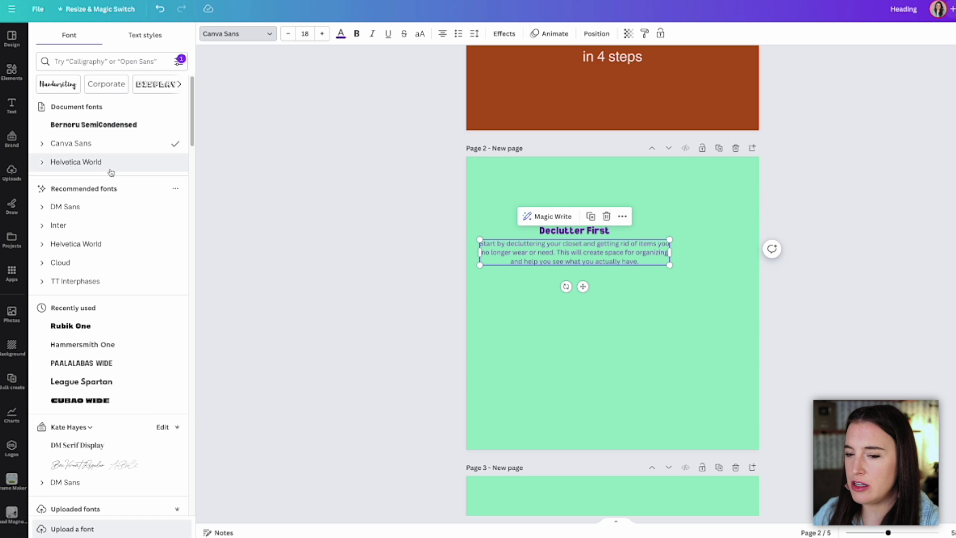
pyautogui.click(112, 163)
pyautogui.moveTo(611, 259); pyautogui.dragTo(611, 308)
# Copy the Declutter First heading style onto slide 3's Categorize Clothing heading.
pyautogui.click(573, 228)
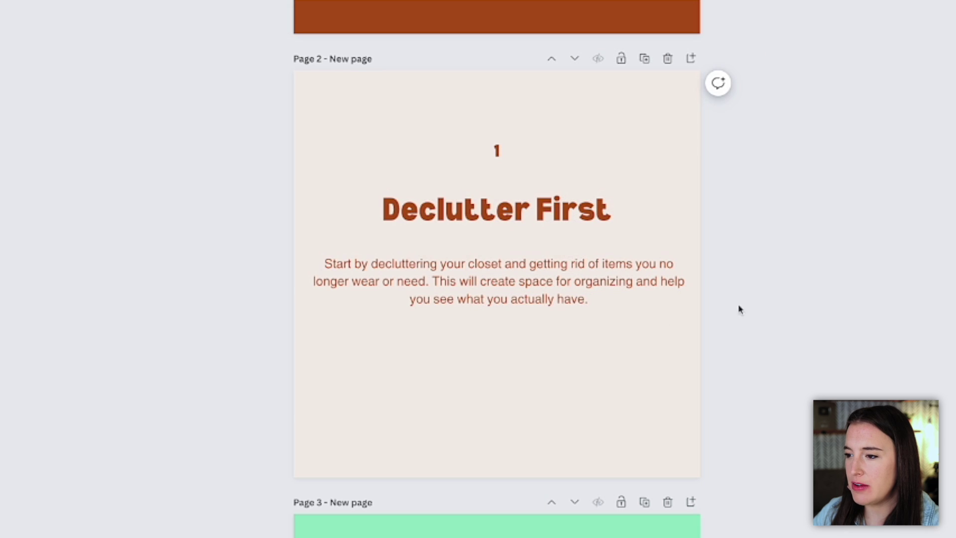
pyautogui.scroll(-1, 696, 324)
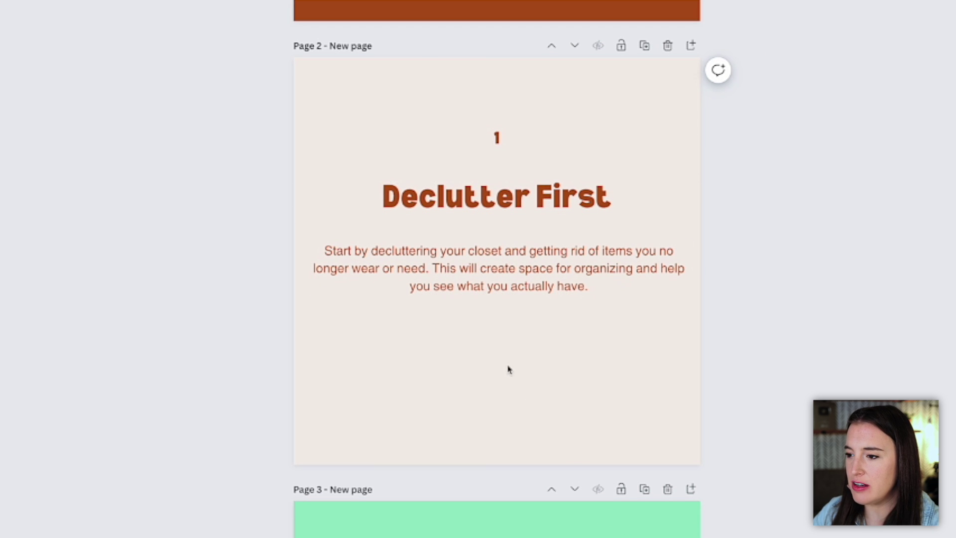
pyautogui.click(499, 205)
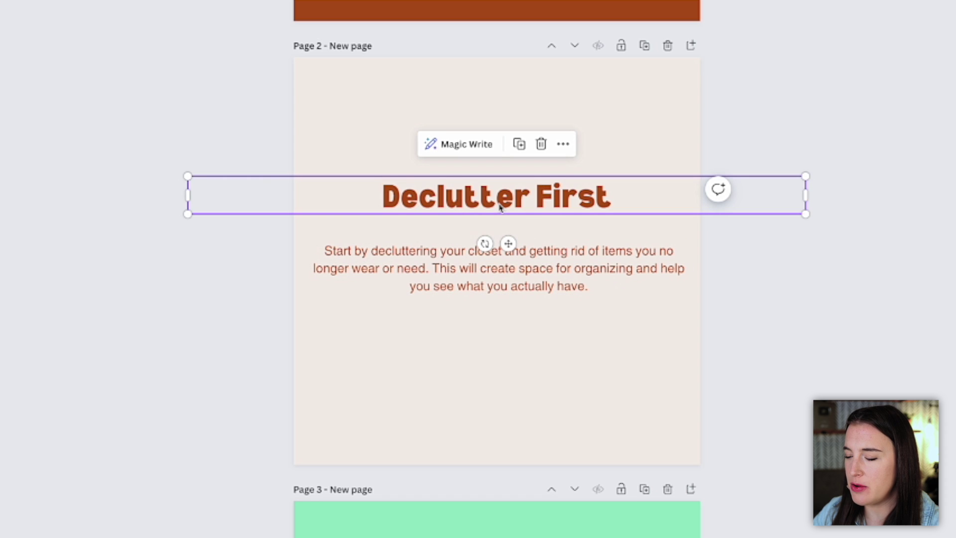
pyautogui.click(563, 144)
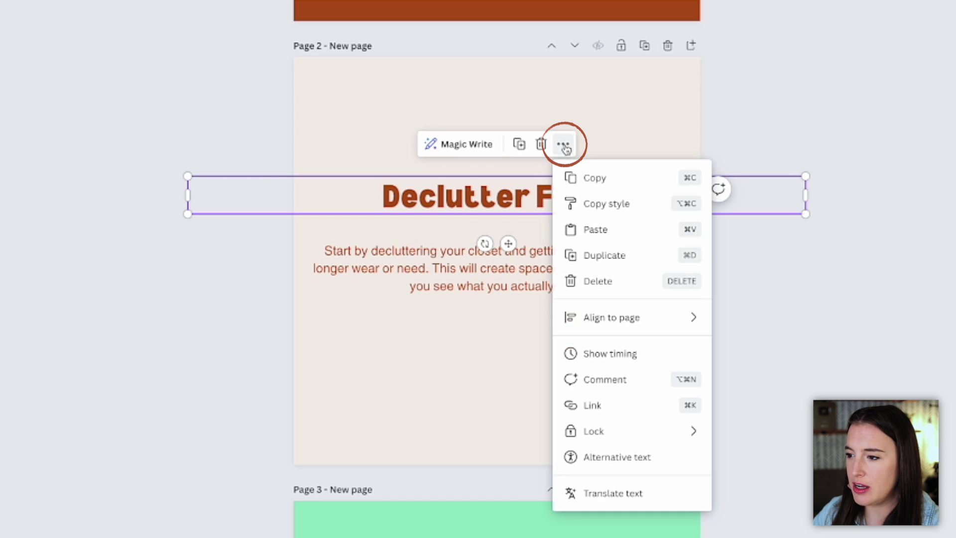
pyautogui.click(617, 205)
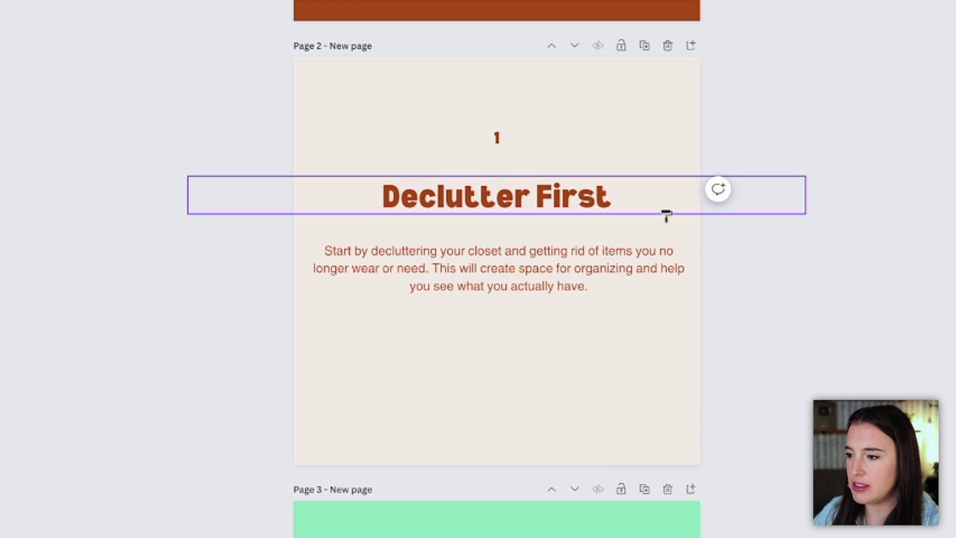
pyautogui.scroll(-3, 666, 214)
pyautogui.scroll(-3, 666, 215)
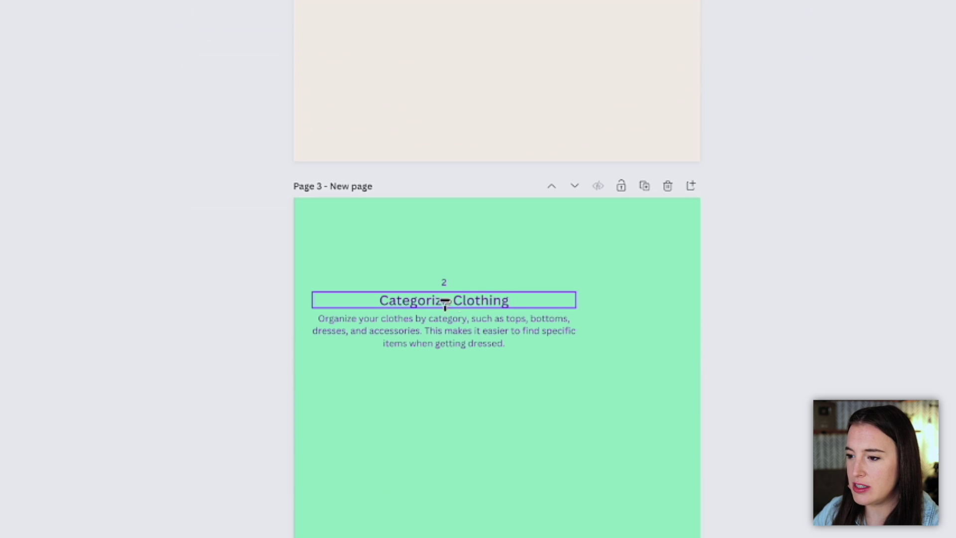
pyautogui.click(482, 303)
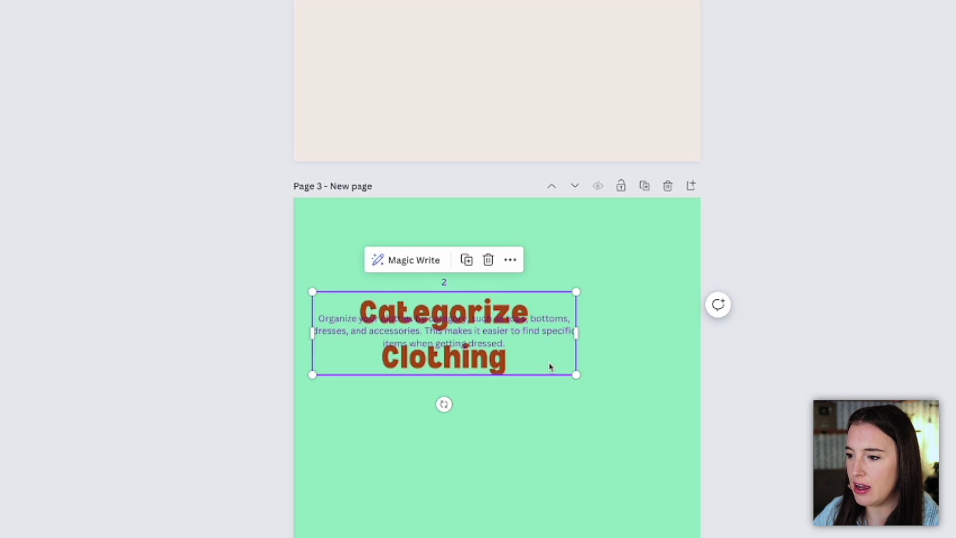
pyautogui.moveTo(549, 366); pyautogui.dragTo(574, 343)
pyautogui.click(264, 337)
# Copy the Declutter First body text style onto slide 3's description.
pyautogui.scroll(3, 607, 250)
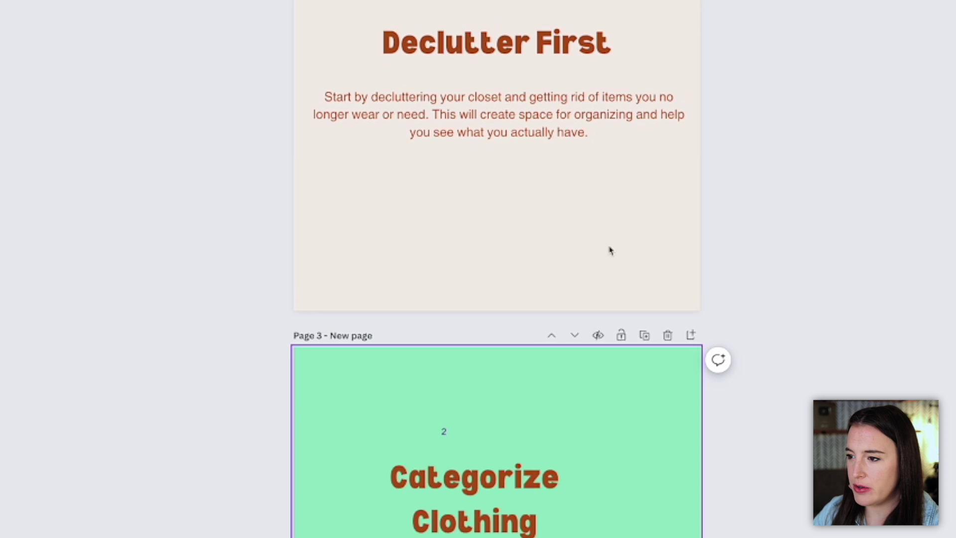
pyautogui.click(474, 116)
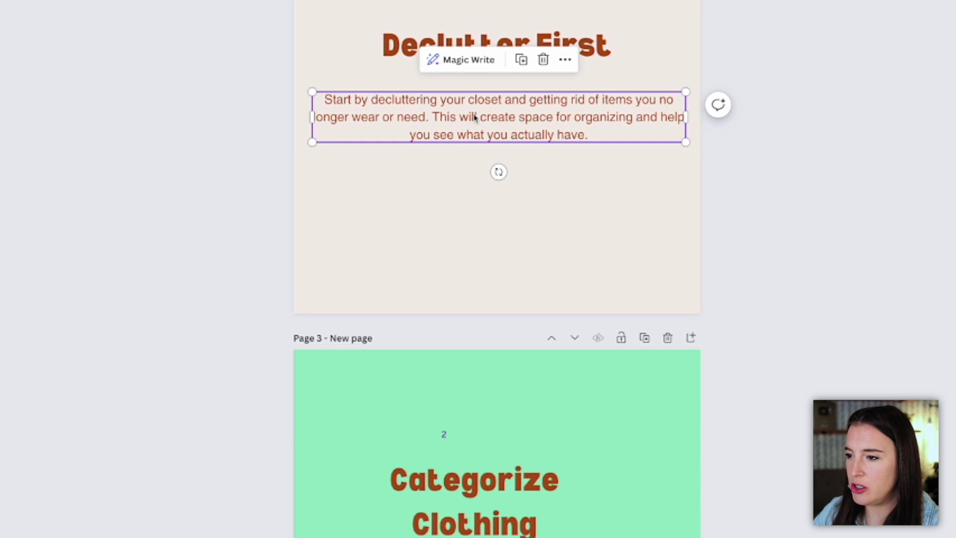
pyautogui.click(565, 60)
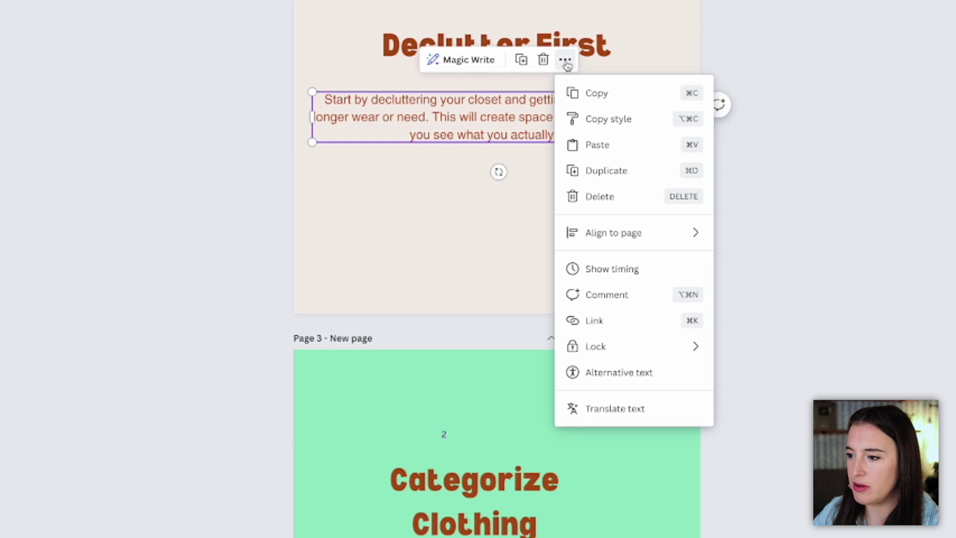
pyautogui.click(601, 122)
pyautogui.scroll(-3, 597, 402)
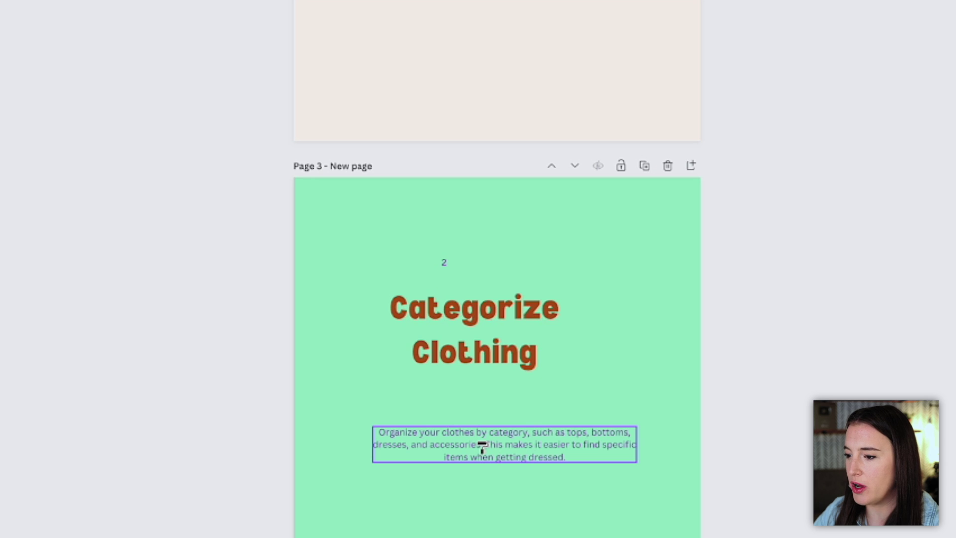
pyautogui.click(541, 444)
# Copy the step number 1 style for slide 3's number.
pyautogui.scroll(4, 685, 296)
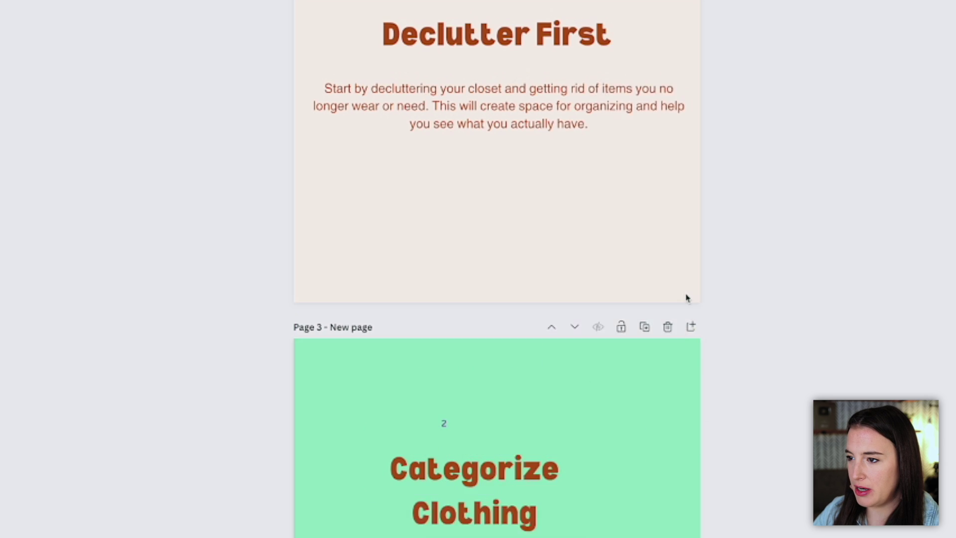
pyautogui.click(502, 18)
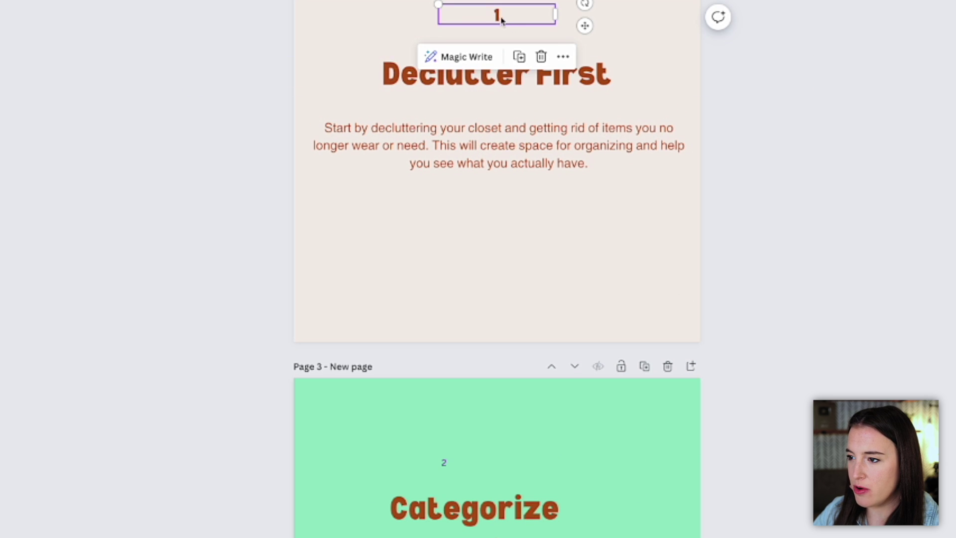
pyautogui.click(562, 56)
pyautogui.click(606, 116)
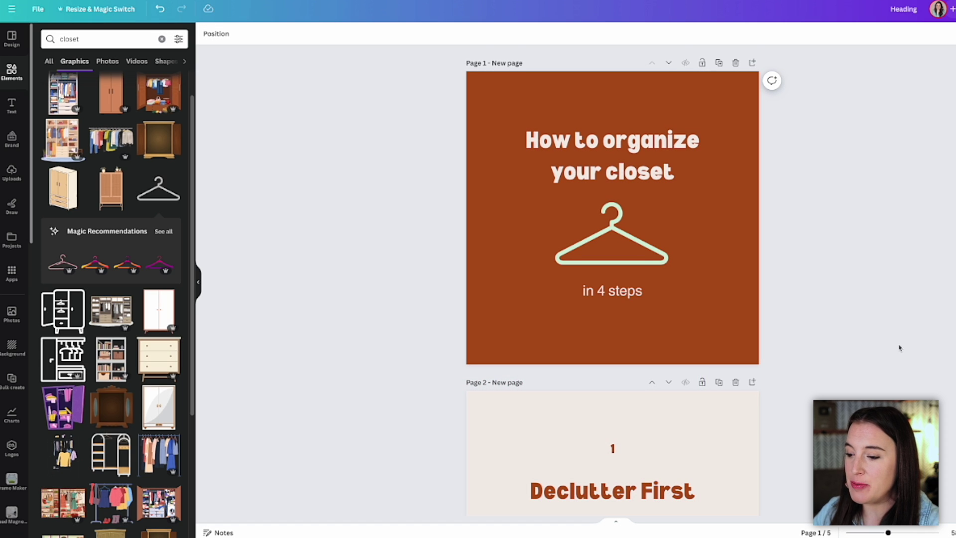
pyautogui.scroll(-1, 900, 347)
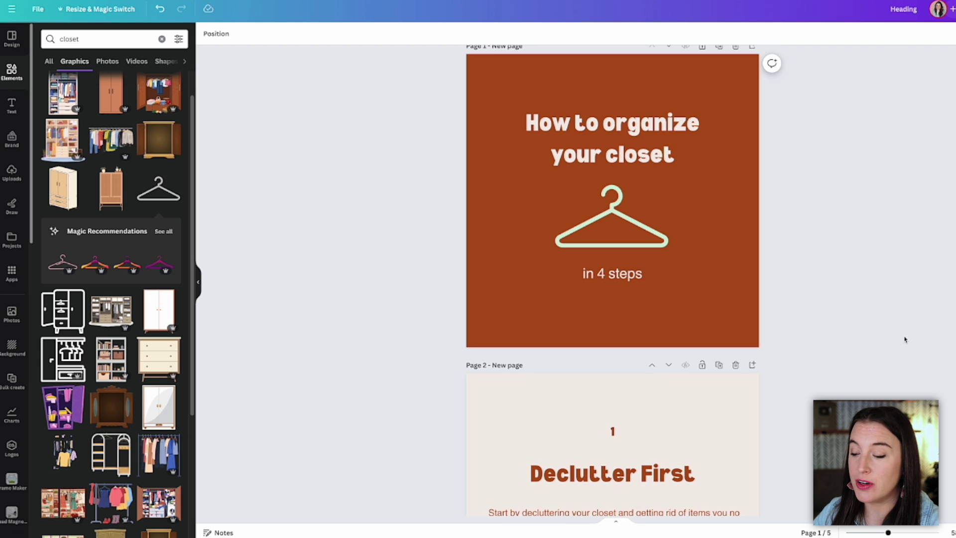
pyautogui.scroll(-5, 905, 340)
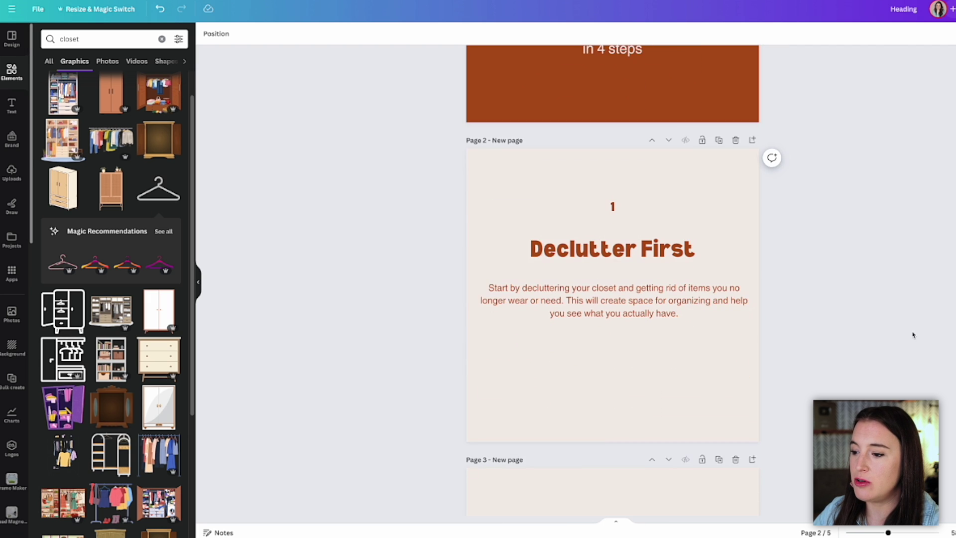
pyautogui.scroll(-4, 914, 334)
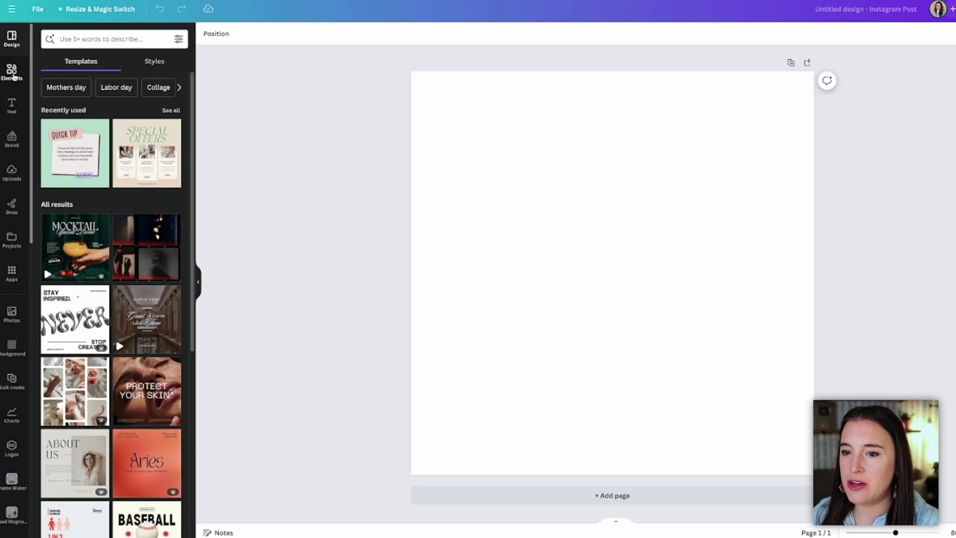
# Add a circle frame from the Frames collection and fill it with the desk photo.
pyautogui.click(12, 72)
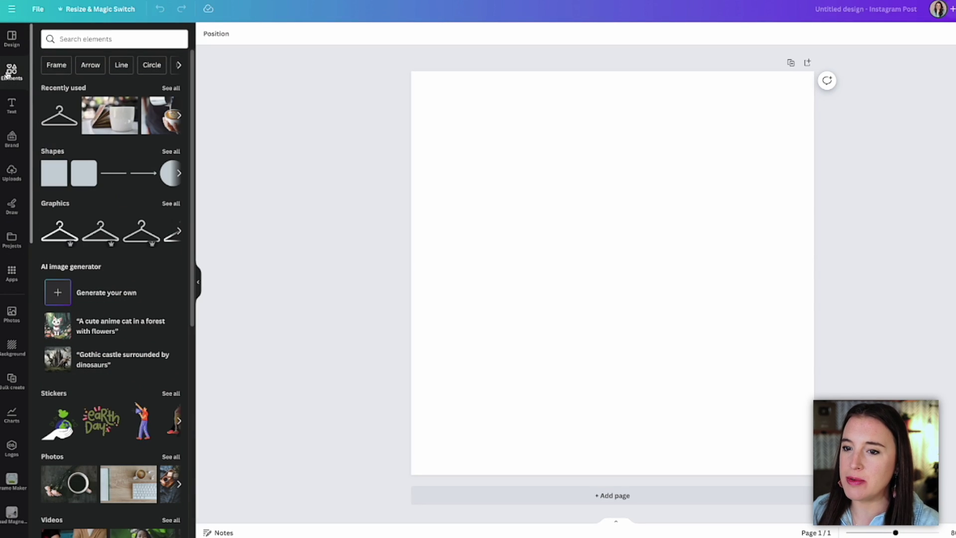
pyautogui.scroll(-1, 58, 74)
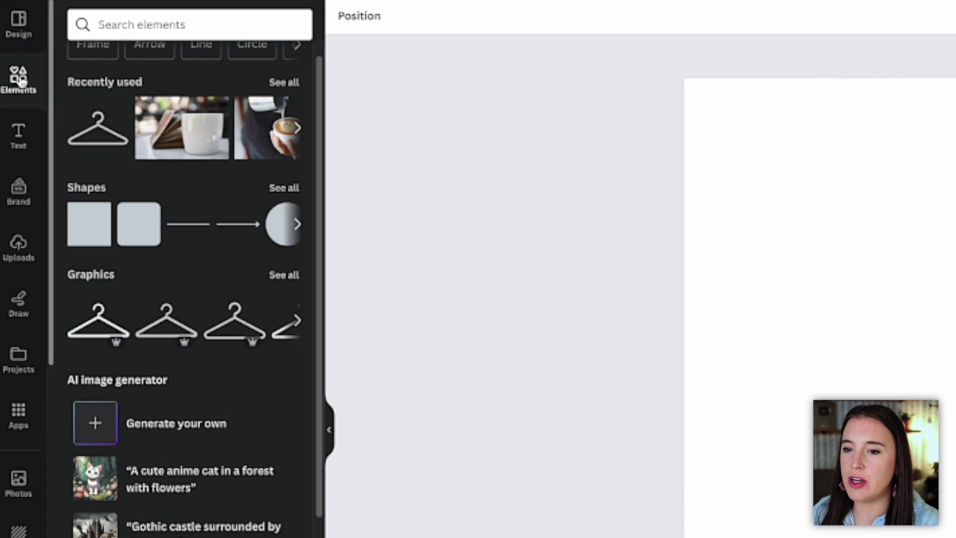
pyautogui.scroll(-15, 152, 118)
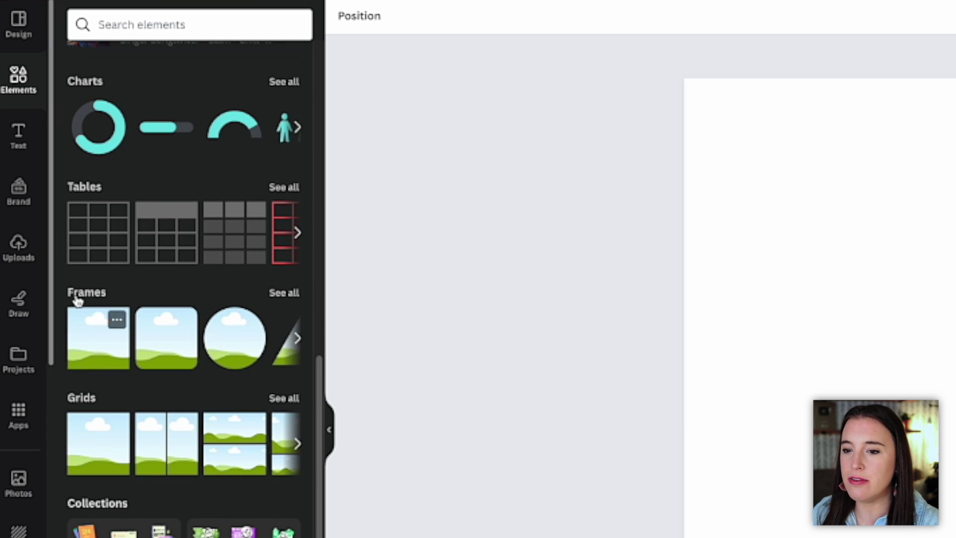
pyautogui.click(284, 293)
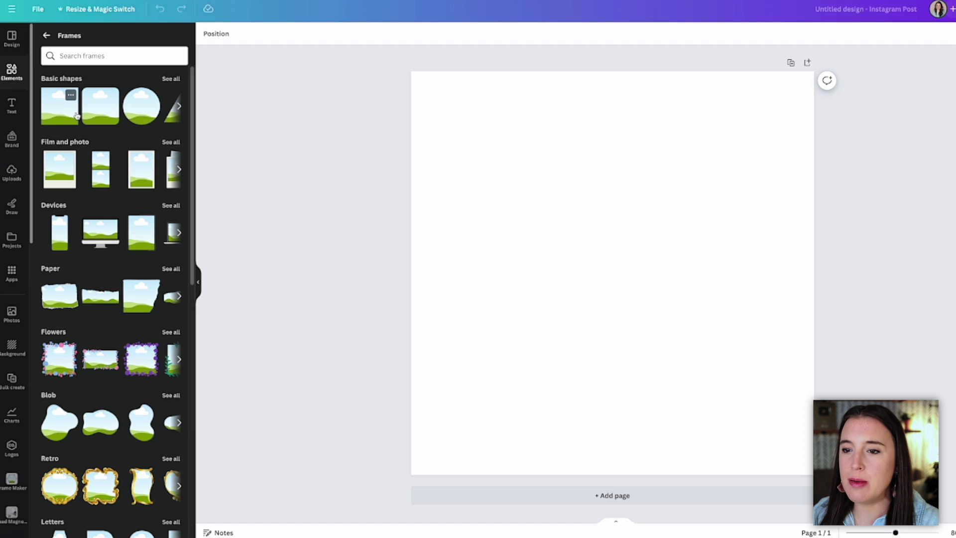
pyautogui.click(137, 114)
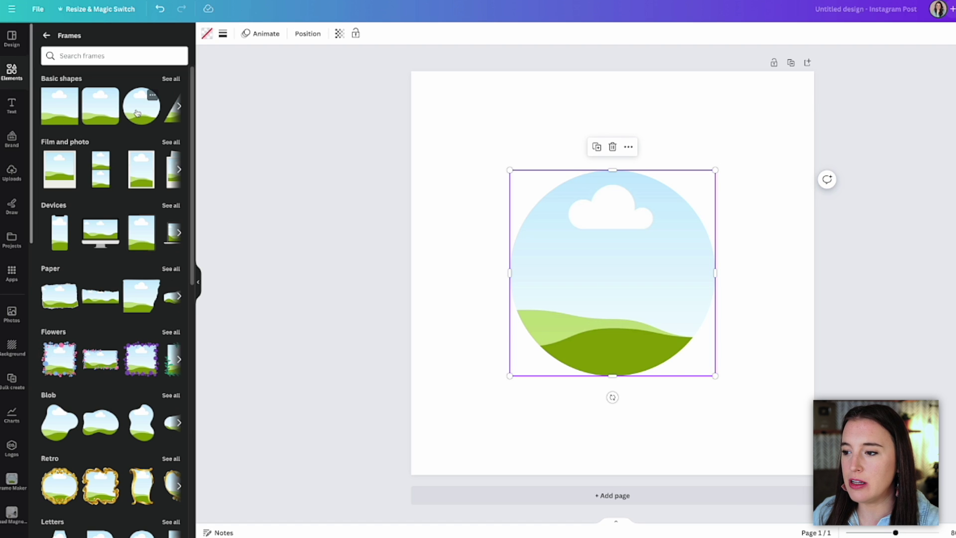
pyautogui.click(12, 74)
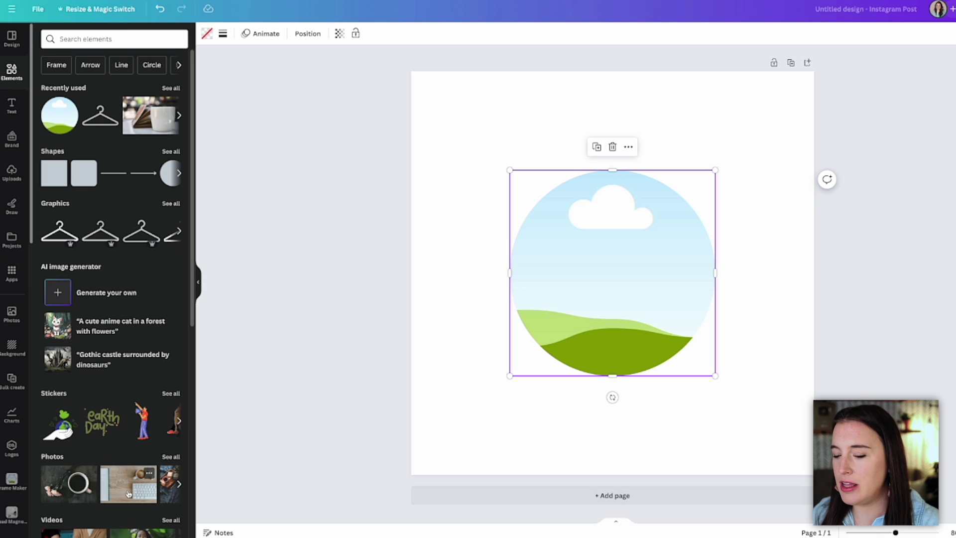
pyautogui.moveTo(127, 493); pyautogui.dragTo(558, 251)
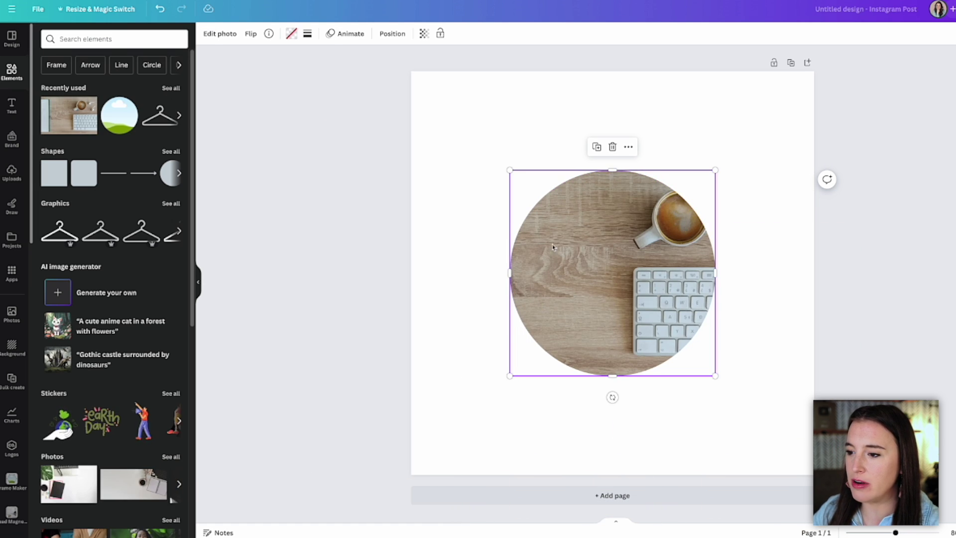
pyautogui.click(450, 272)
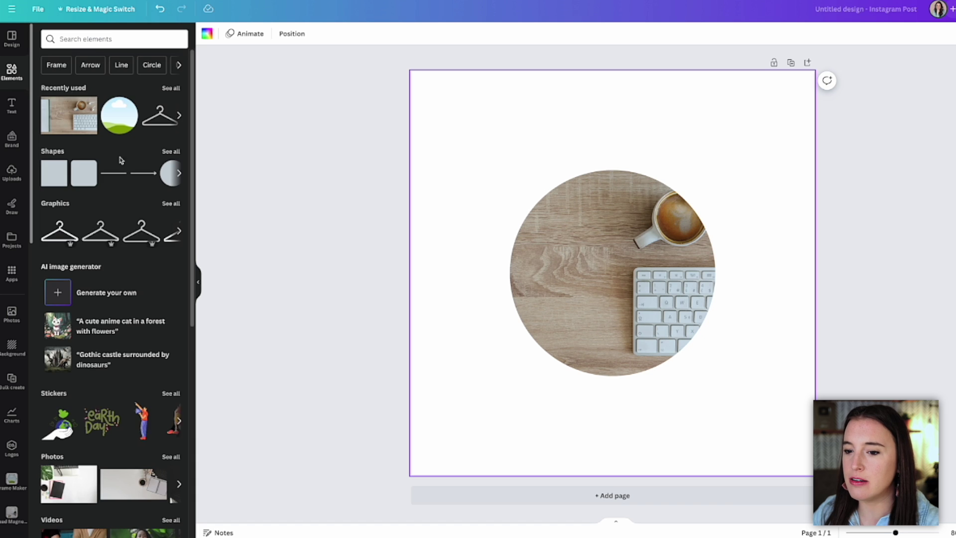
# Browse the full frames collection again, then delete the circle photo frame.
pyautogui.scroll(-10, 144, 249)
pyautogui.click(169, 312)
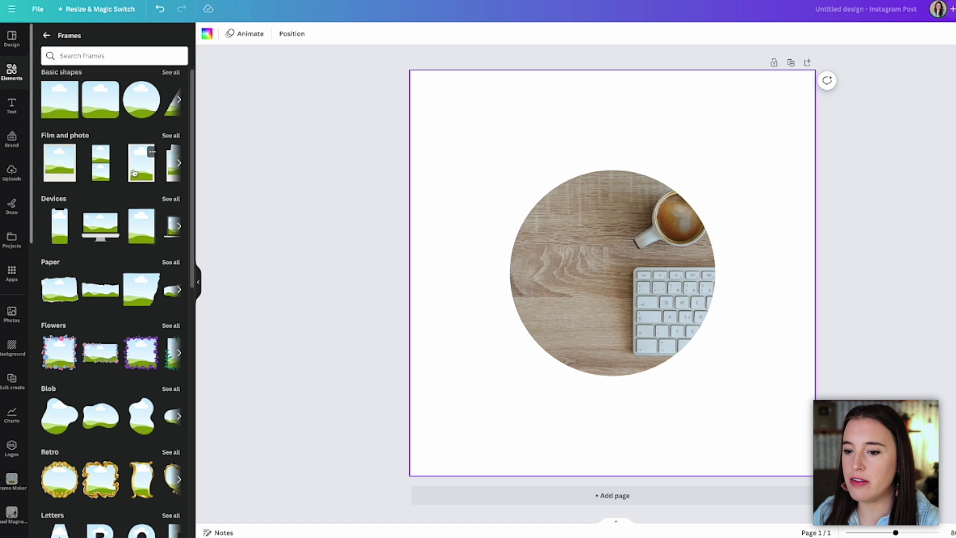
pyautogui.scroll(-4, 139, 173)
pyautogui.scroll(-10, 139, 173)
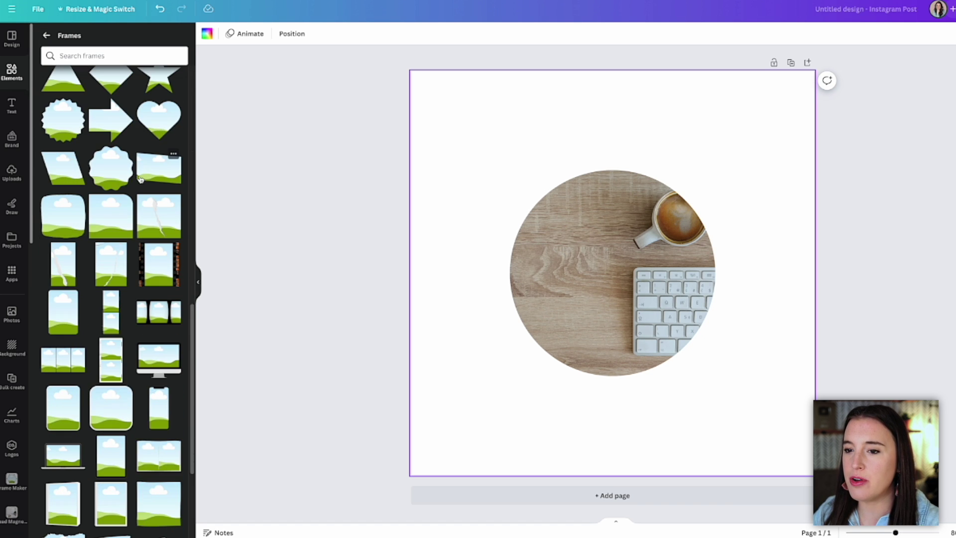
pyautogui.scroll(-10, 150, 175)
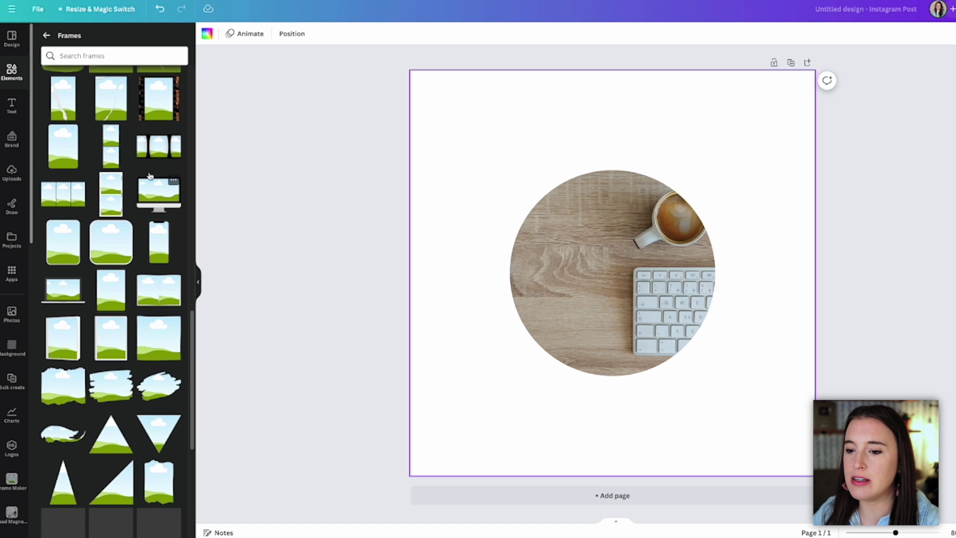
pyautogui.scroll(20, 150, 175)
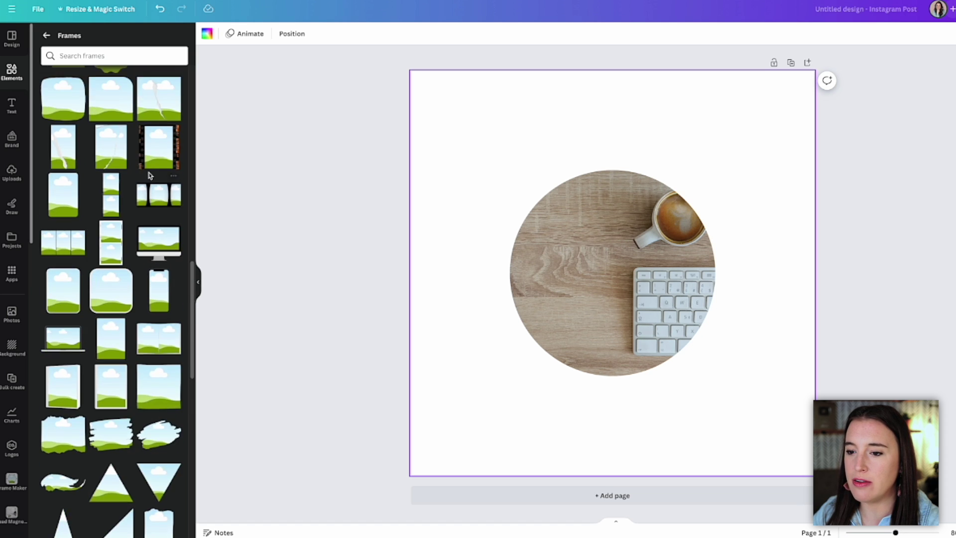
pyautogui.press('Delete')
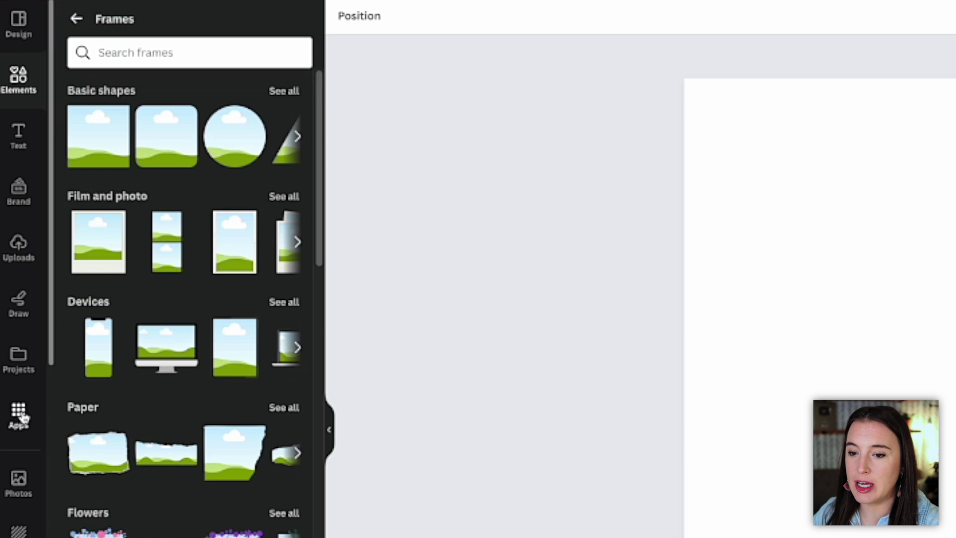
pyautogui.click(12, 274)
# Open the Frame Maker app and raise its grid to 17 columns.
pyautogui.click(90, 38)
pyautogui.write('frame')
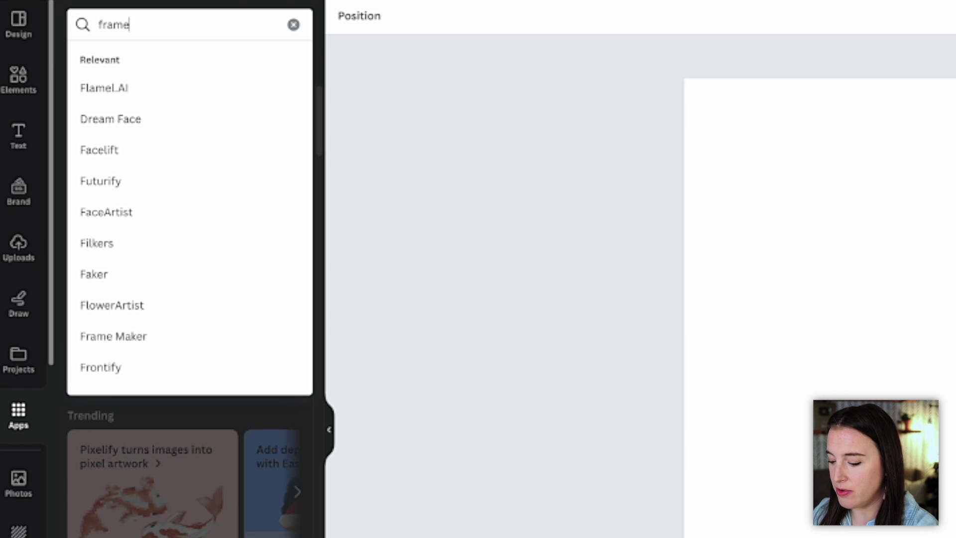
pyautogui.write(' maker')
pyautogui.press('Return')
pyautogui.click(89, 92)
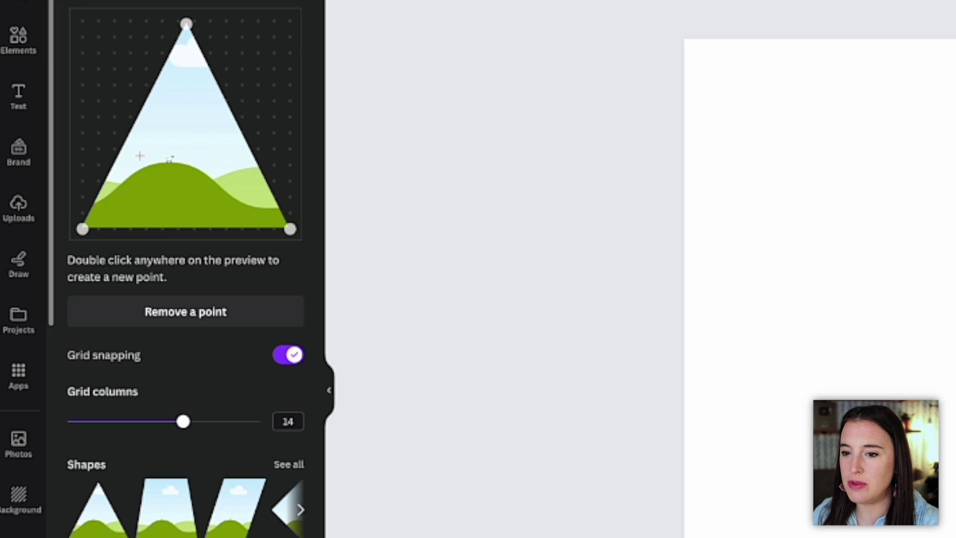
pyautogui.moveTo(290, 229)
pyautogui.mouseDown()
pyautogui.moveTo(259, 196)
pyautogui.moveTo(162, 164)
pyautogui.moveTo(257, 180)
pyautogui.moveTo(290, 162)
pyautogui.moveTo(290, 229)
pyautogui.mouseUp()
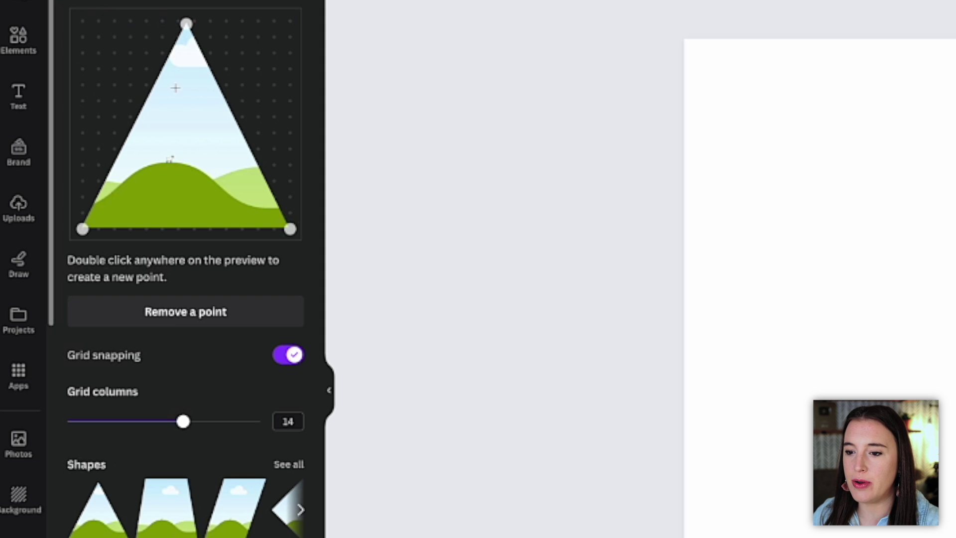
pyautogui.moveTo(184, 422); pyautogui.dragTo(222, 430)
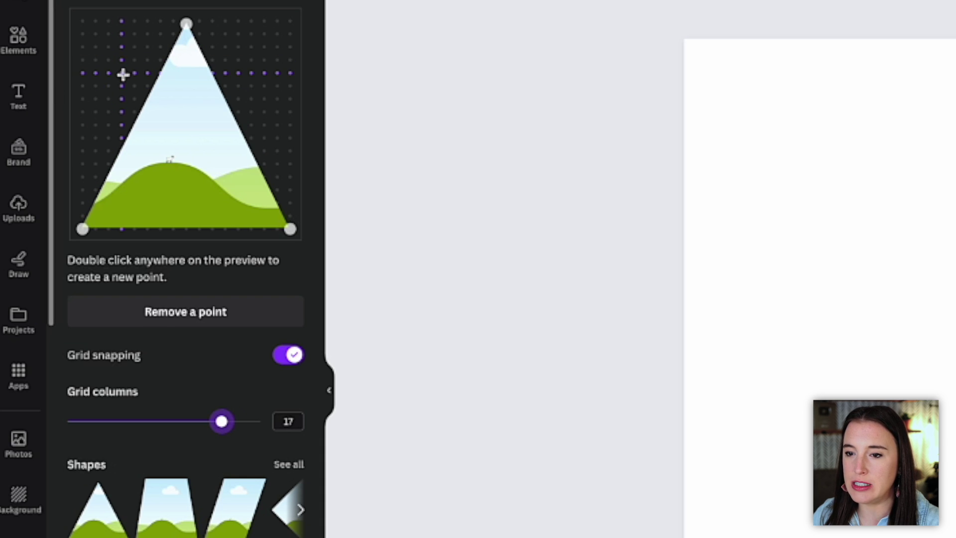
# Add points and drag vertices to turn the triangle into an irregular angular outline.
pyautogui.doubleClick(108, 58)
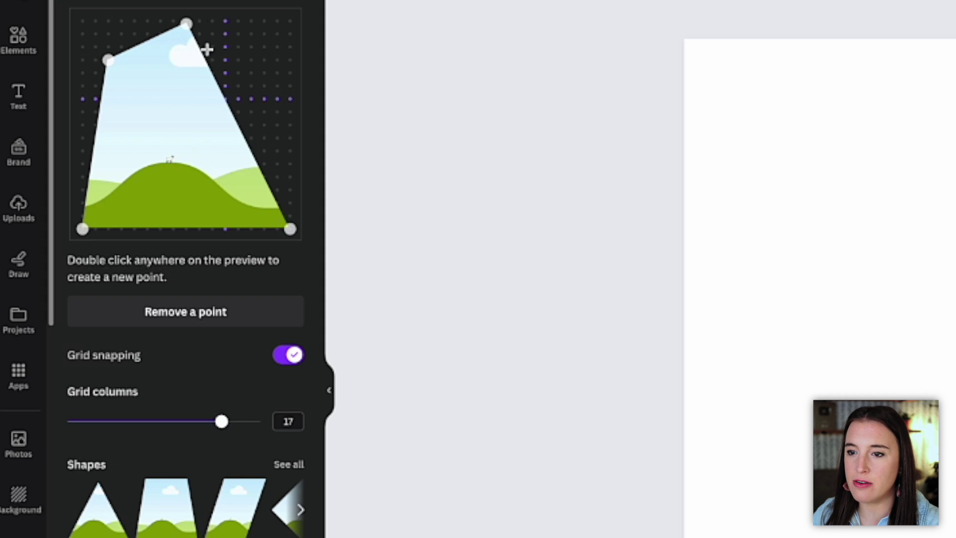
pyautogui.moveTo(109, 59); pyautogui.dragTo(172, 150)
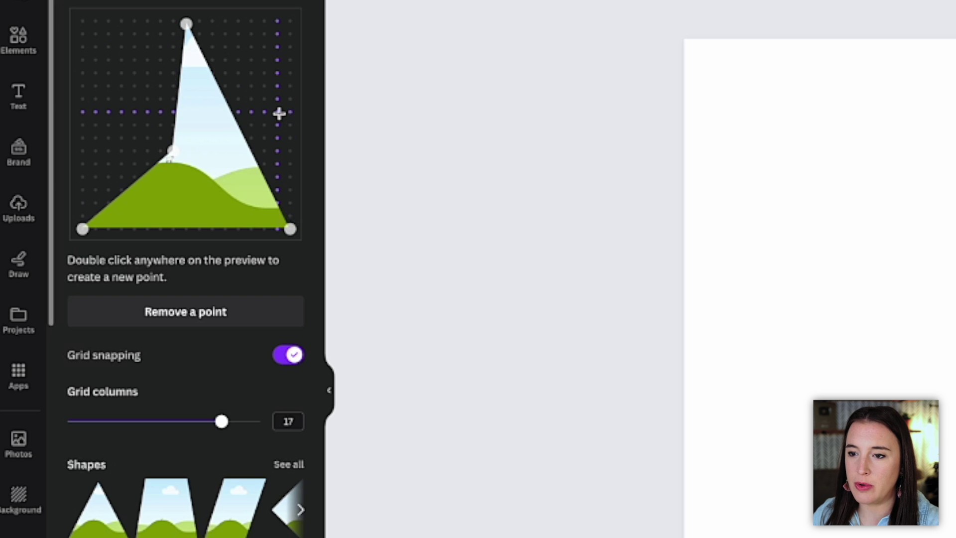
pyautogui.moveTo(278, 114); pyautogui.dragTo(278, 112)
pyautogui.doubleClick(211, 202)
pyautogui.moveTo(211, 202); pyautogui.dragTo(199, 189)
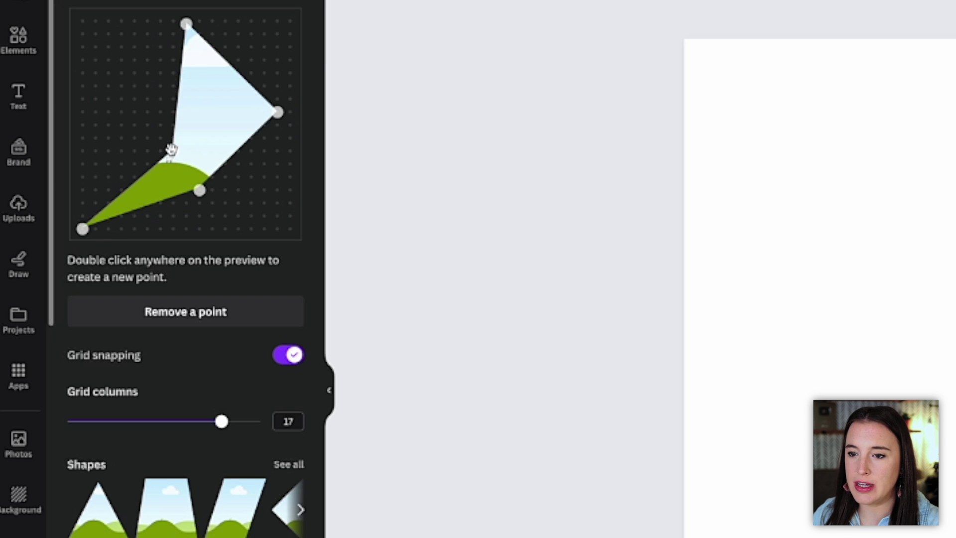
pyautogui.moveTo(171, 150); pyautogui.dragTo(94, 70)
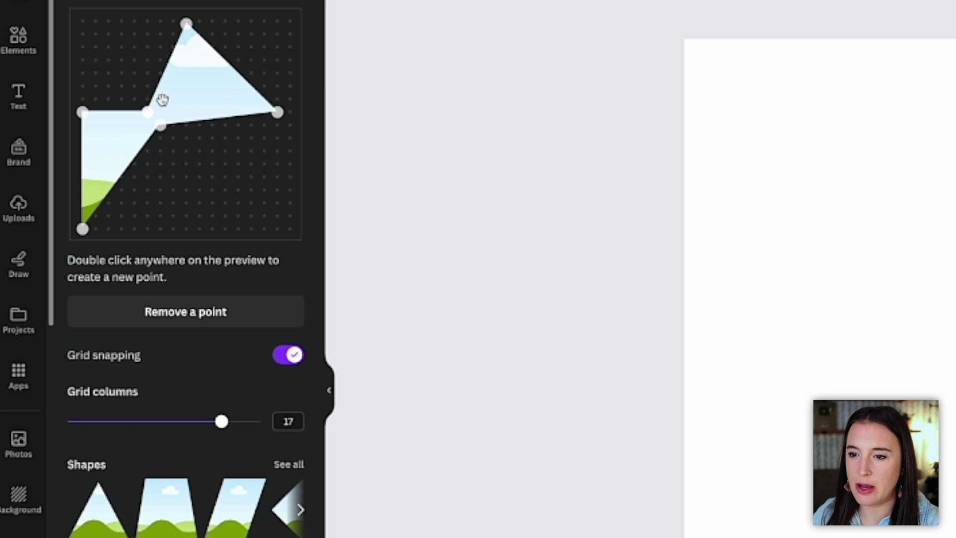
pyautogui.moveTo(181, 33); pyautogui.dragTo(186, 46)
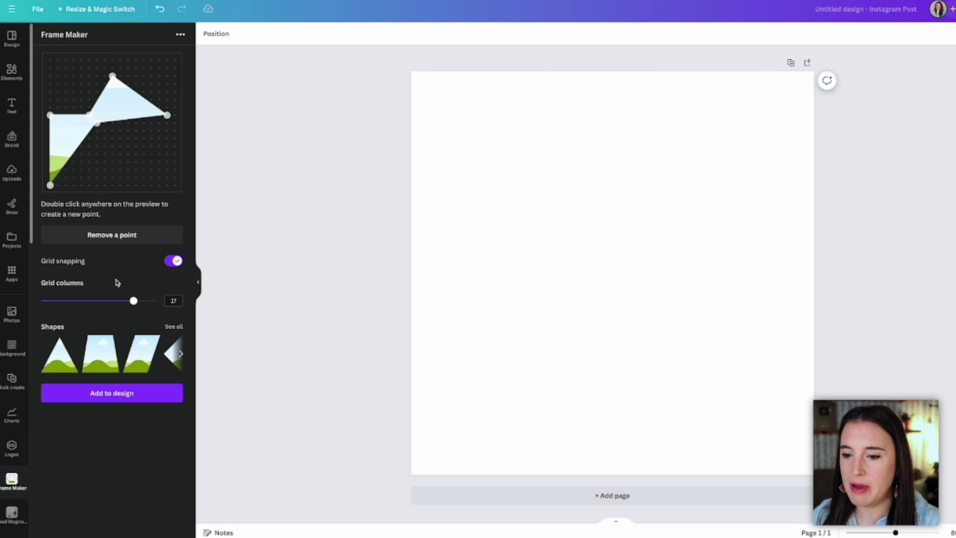
# Place and enlarge the custom frame, fill it with the coffee-and-keyboard desk photo, and open cropping.
pyautogui.click(128, 398)
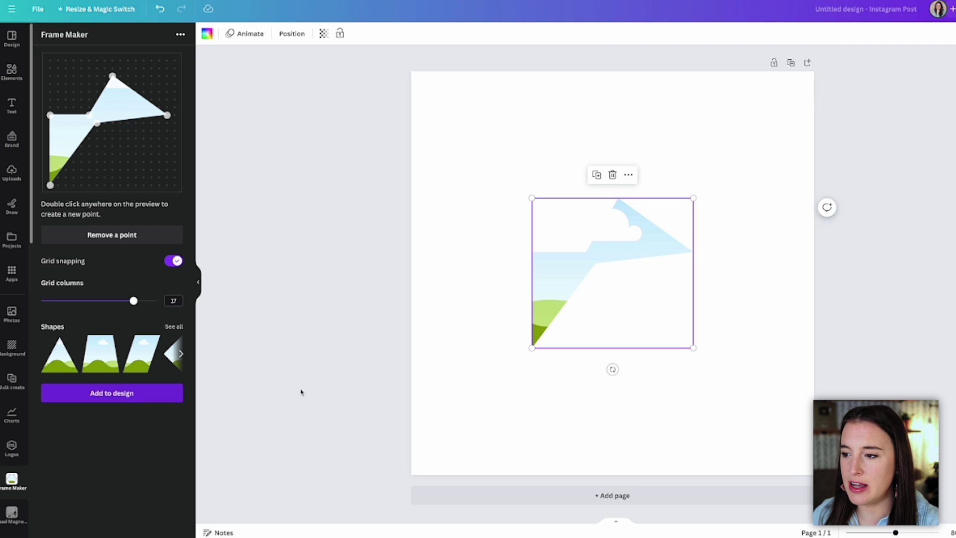
pyautogui.moveTo(580, 331); pyautogui.dragTo(602, 300)
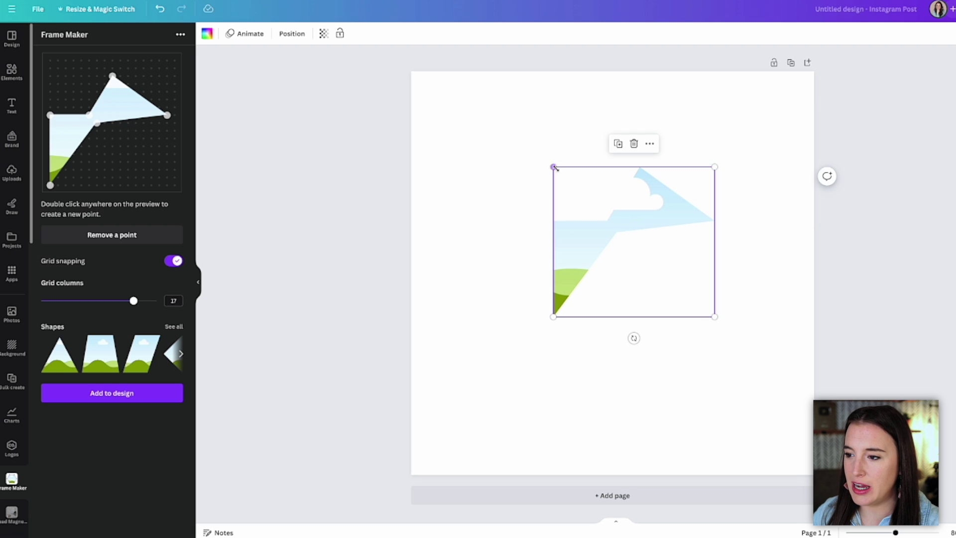
pyautogui.moveTo(554, 167); pyautogui.dragTo(488, 107)
pyautogui.click(12, 72)
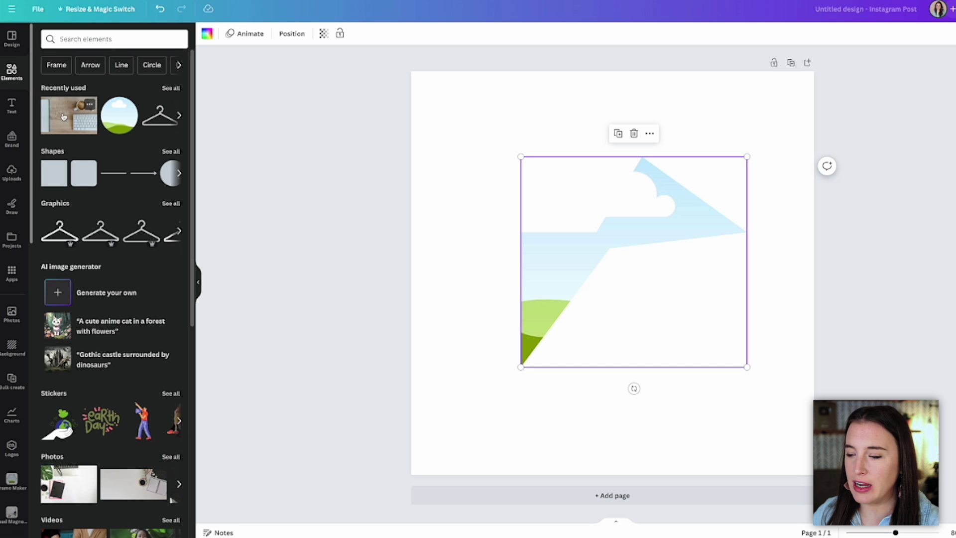
pyautogui.moveTo(63, 116); pyautogui.dragTo(519, 239)
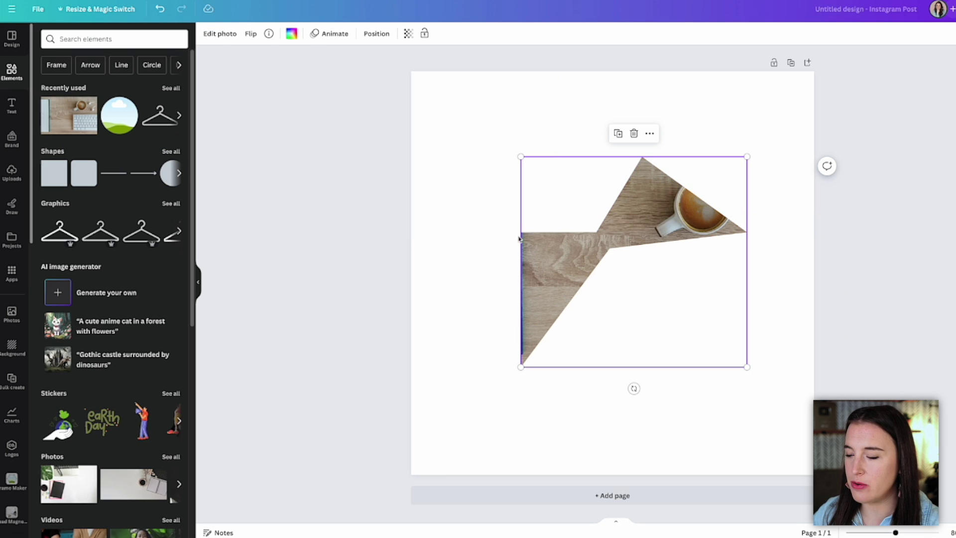
pyautogui.doubleClick(558, 258)
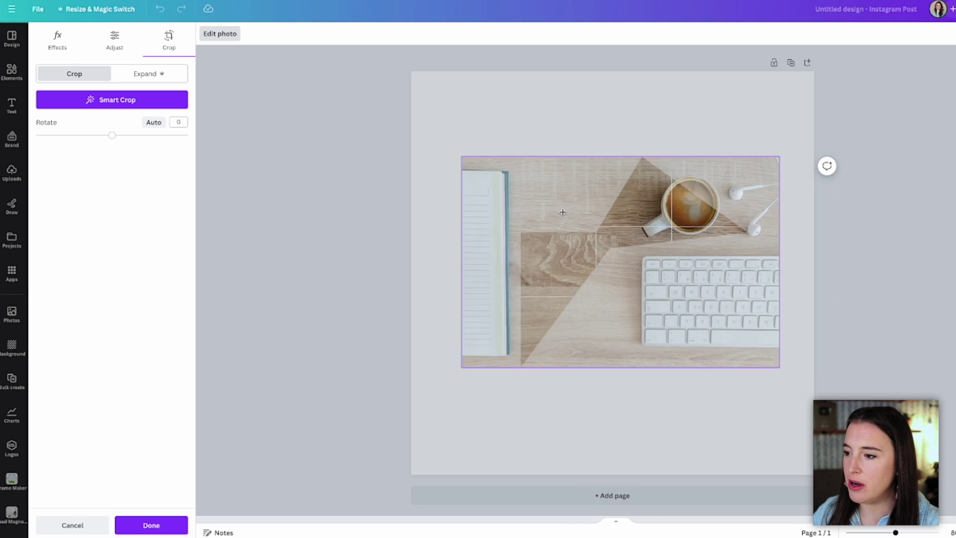